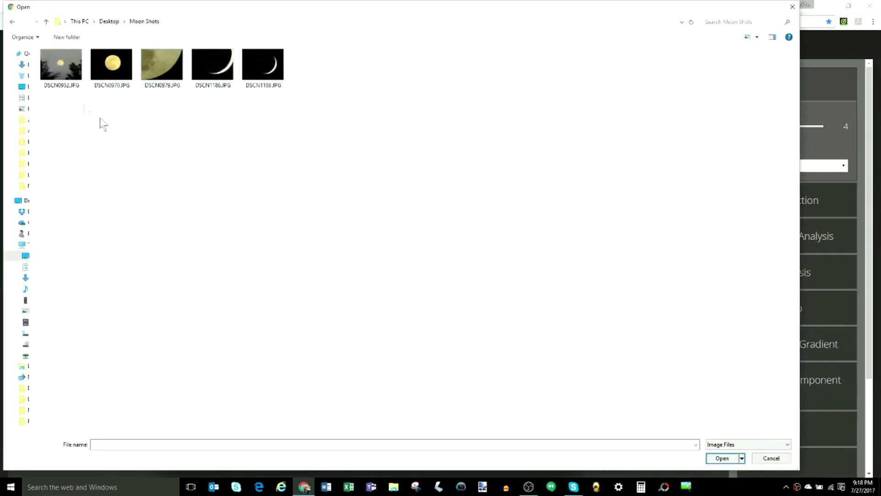
Step: Load DSCN0952.JPG, view its Noise Analysis, and fade the overlay opacity to 0.00
click(67, 64)
click(722, 458)
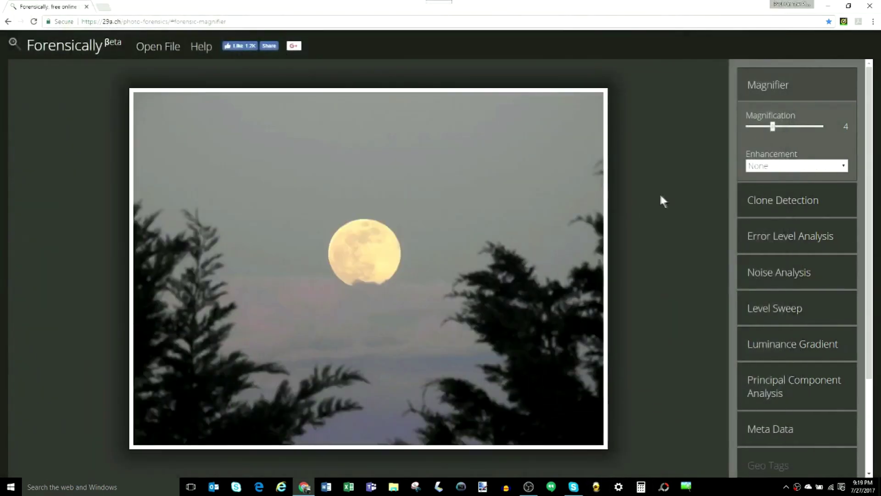
click(781, 275)
click(782, 276)
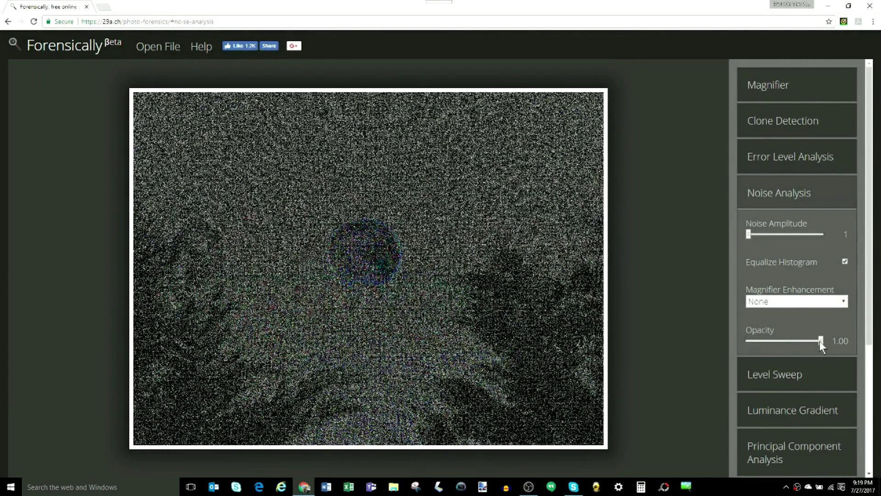
mouse_move(820, 341)
mouse_down()
mouse_move(740, 342)
mouse_move(809, 340)
mouse_up()
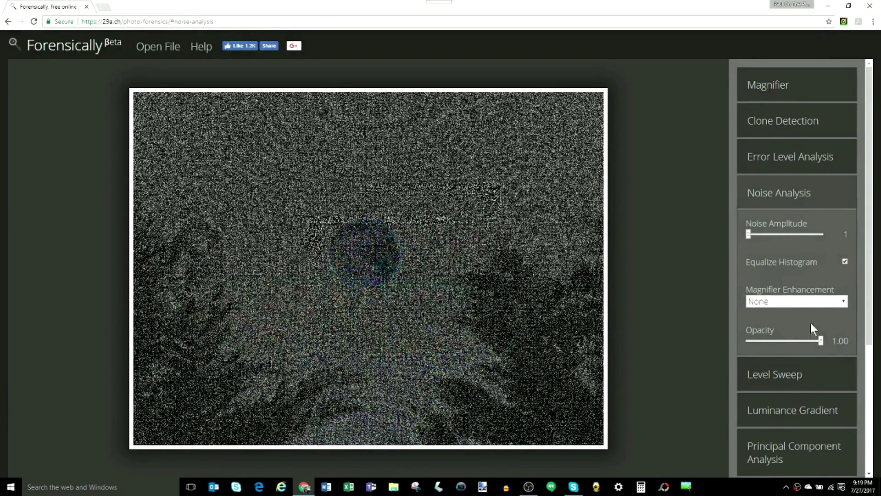
drag(789, 340, 734, 347)
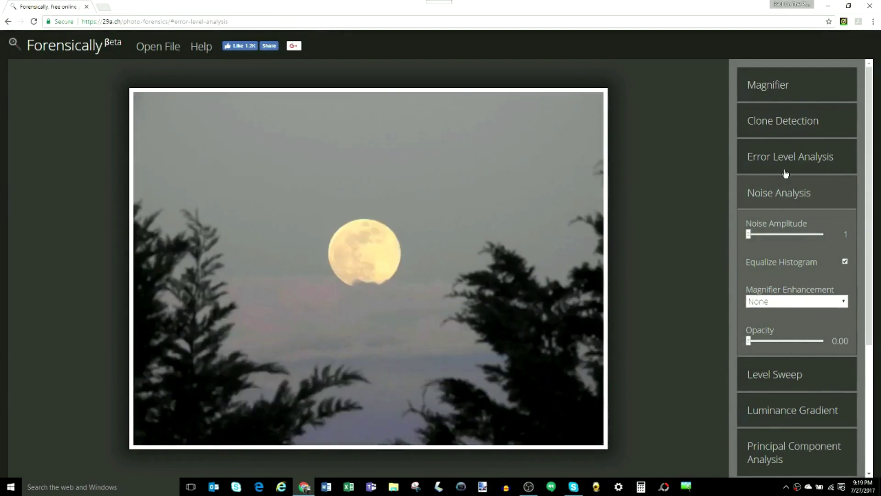
Step: Show Error Level Analysis at JPEG quality 100 with the error scale lowered to 20
click(783, 171)
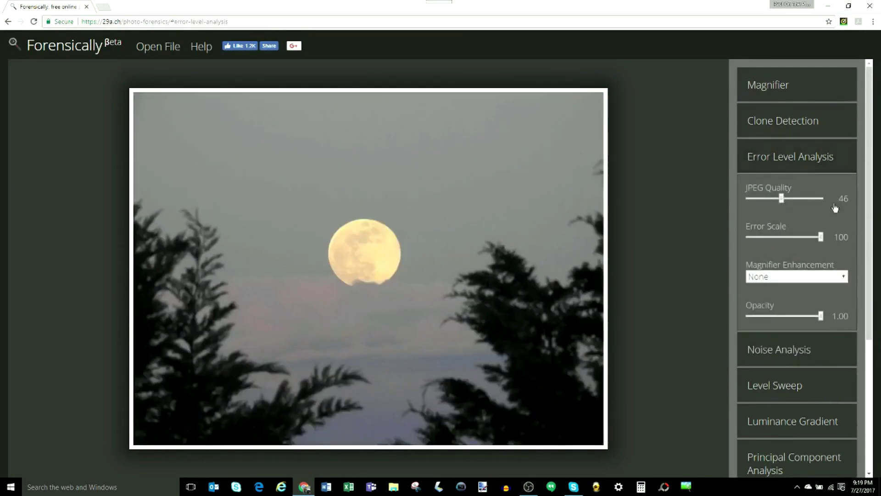
drag(783, 202, 823, 201)
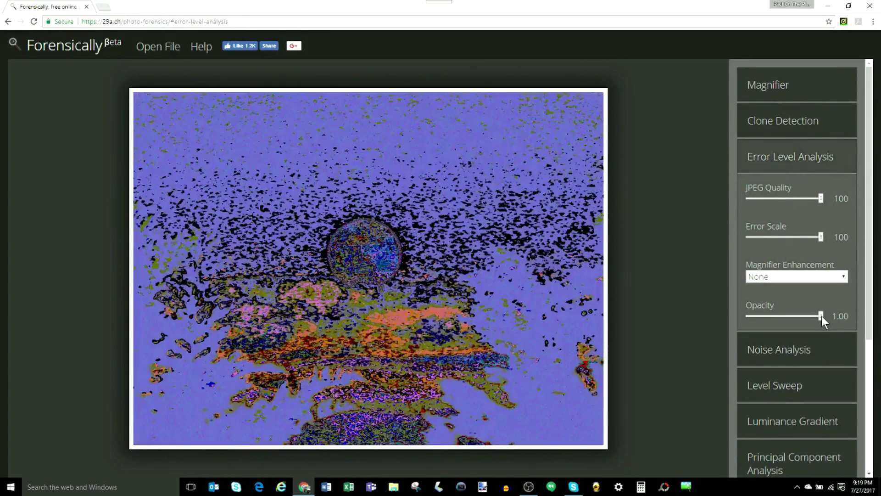
mouse_move(822, 316)
mouse_down()
mouse_move(784, 318)
mouse_move(821, 316)
mouse_up()
drag(821, 237, 789, 244)
drag(822, 199, 819, 200)
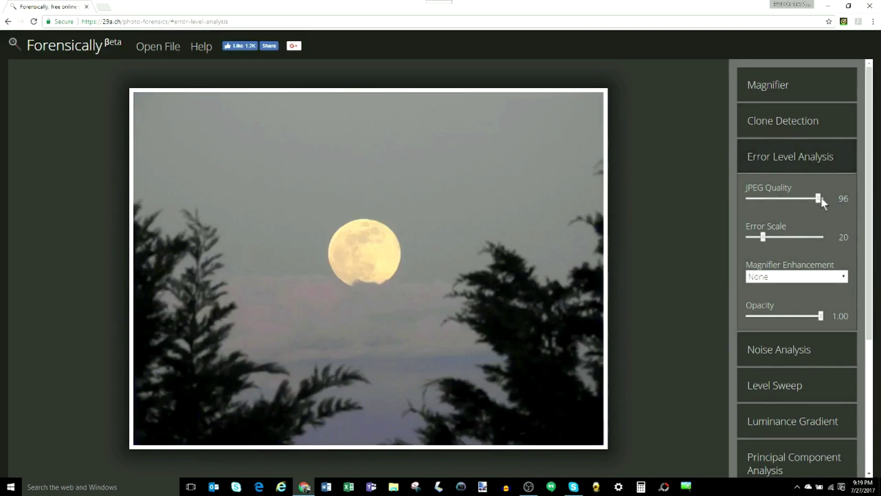
click(820, 199)
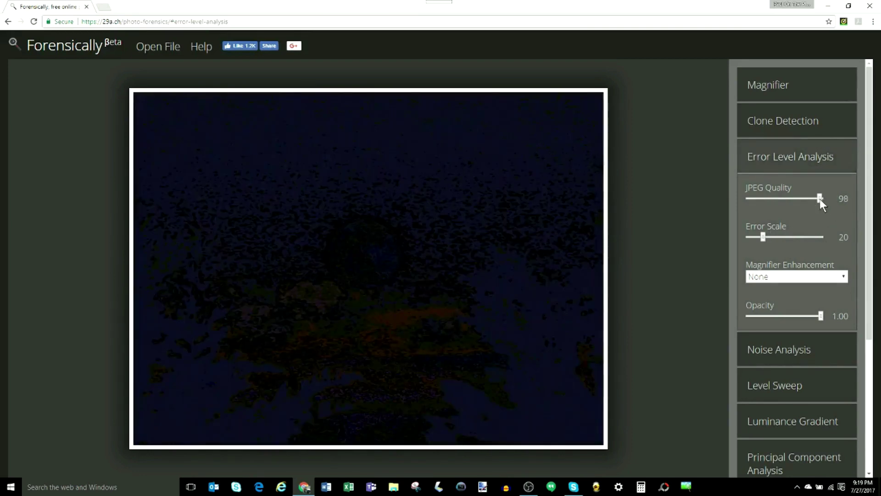
click(820, 200)
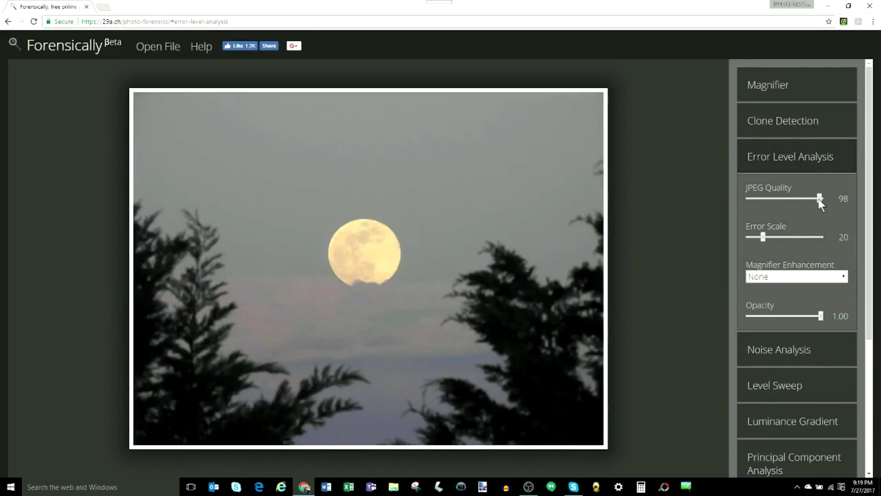
Step: Step JPEG quality through 94, 91, 87, 85 and 90, then hide the map and return to Magnifier
key(Left)
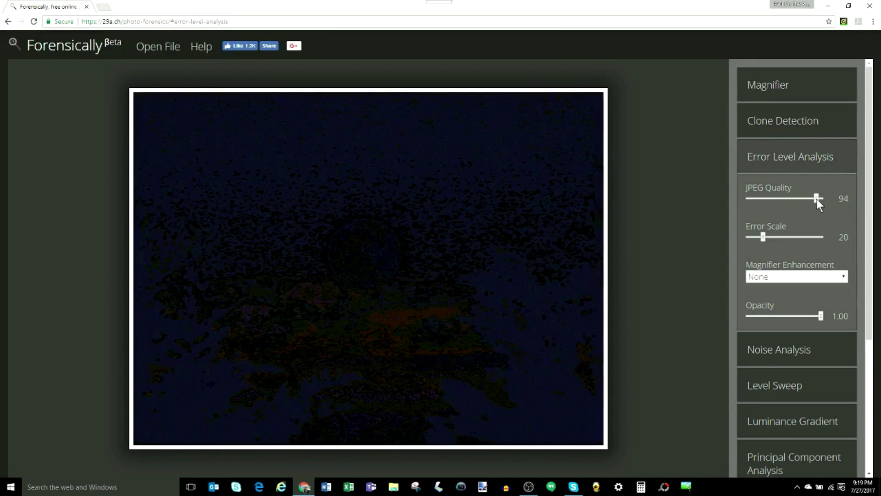
click(817, 199)
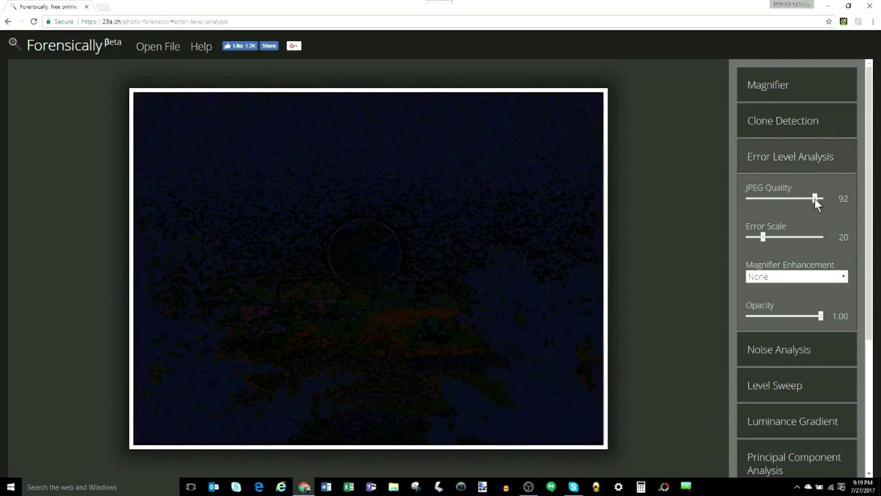
click(815, 200)
drag(815, 199, 812, 199)
click(812, 200)
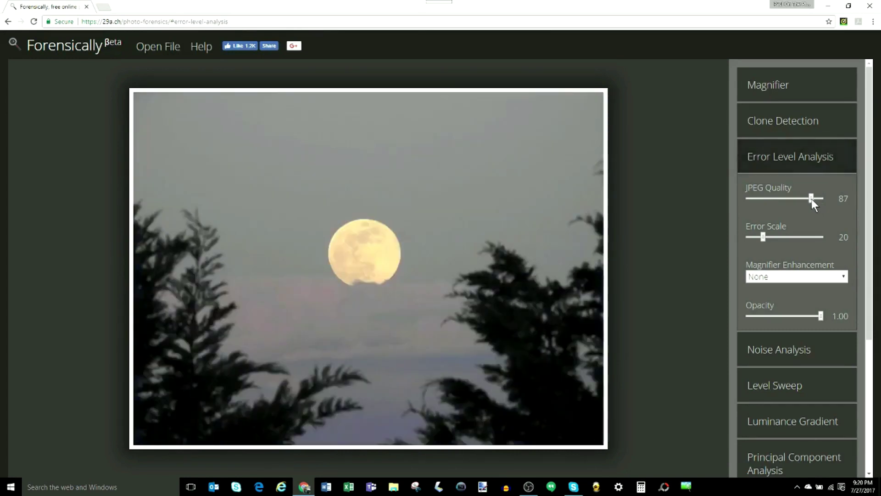
drag(812, 199, 811, 199)
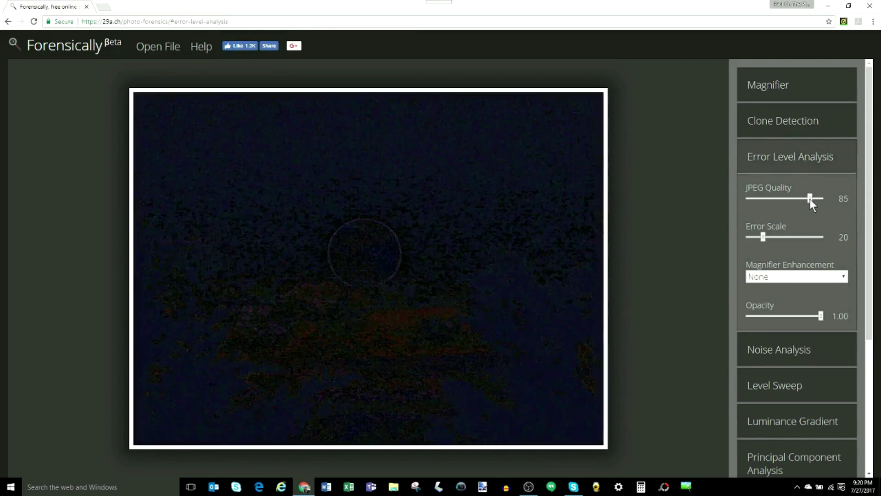
drag(811, 199, 825, 201)
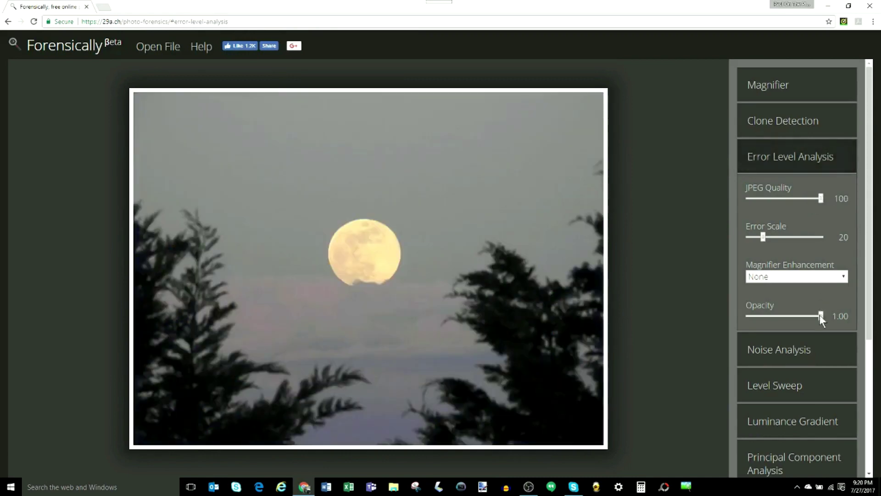
drag(788, 317, 743, 317)
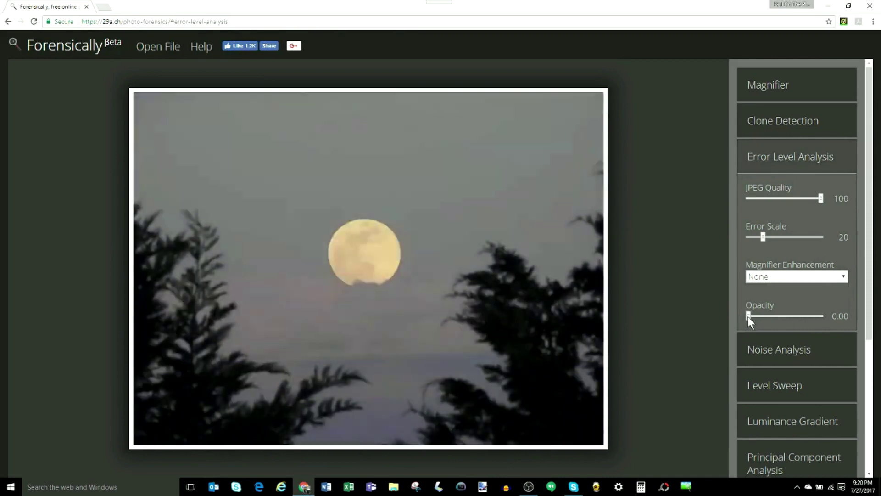
click(762, 96)
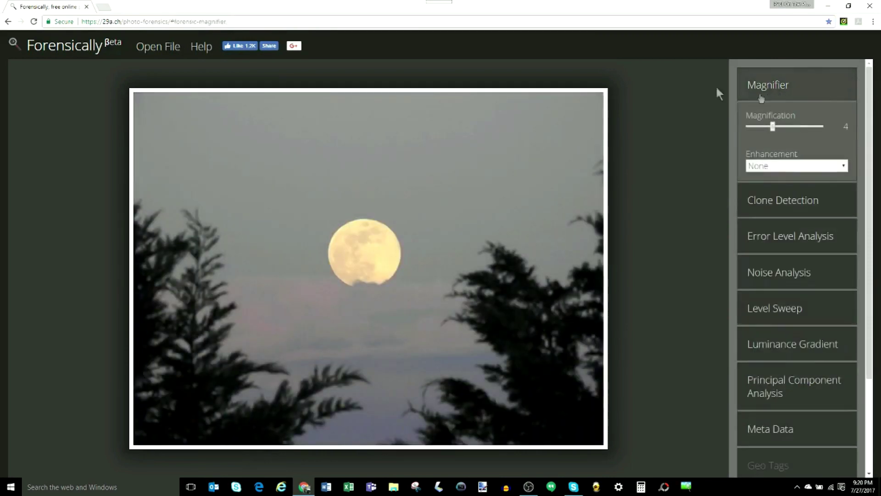
Step: Open the DSCN0970.JPG moon photo
click(146, 48)
click(126, 69)
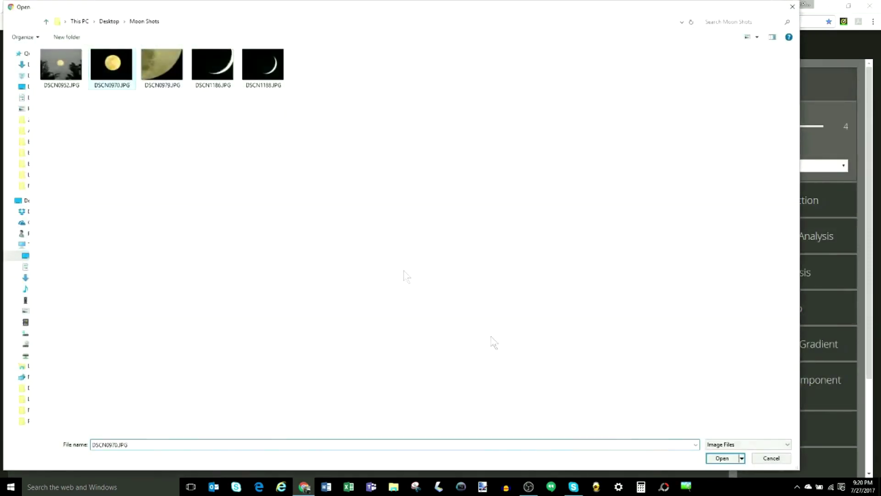
click(722, 458)
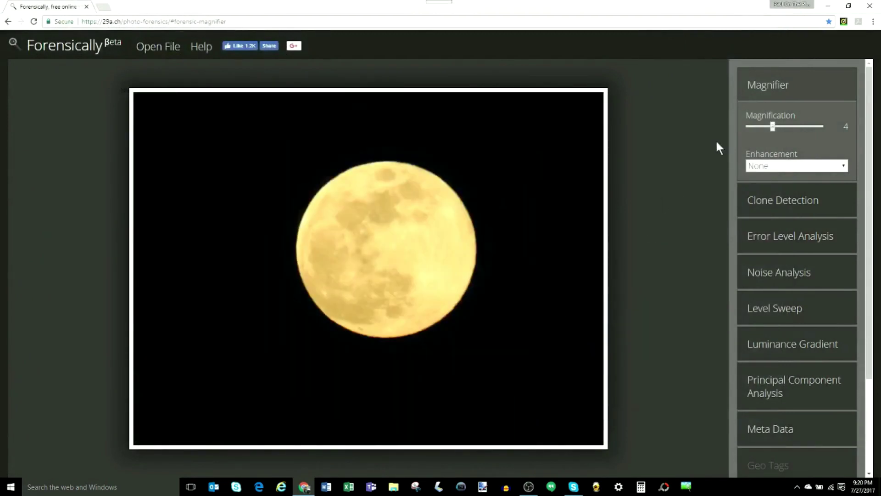
Step: Show its Noise Analysis at 1.00 opacity, revealing an Earth-like pattern in the disc
click(769, 278)
click(768, 278)
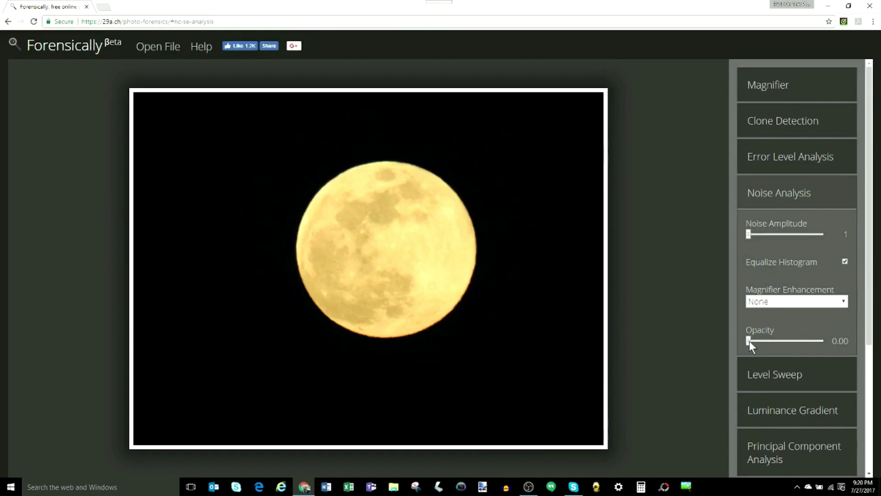
drag(750, 341, 828, 343)
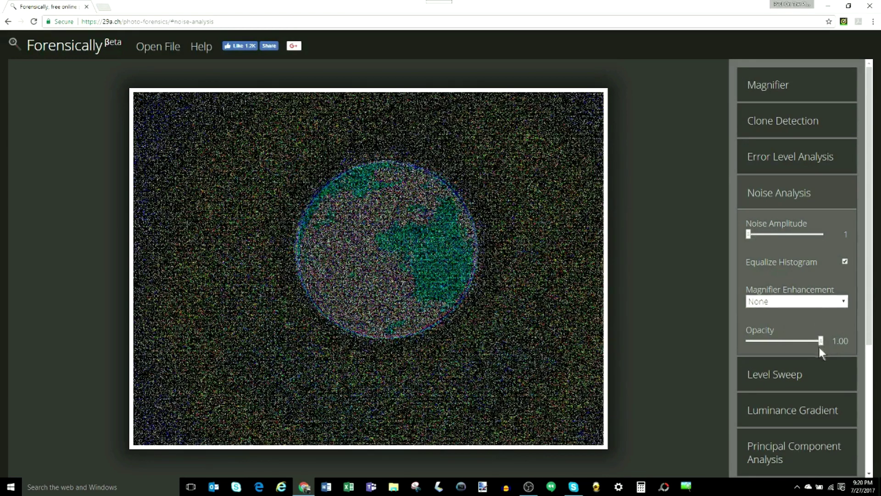
drag(783, 343, 820, 342)
click(814, 165)
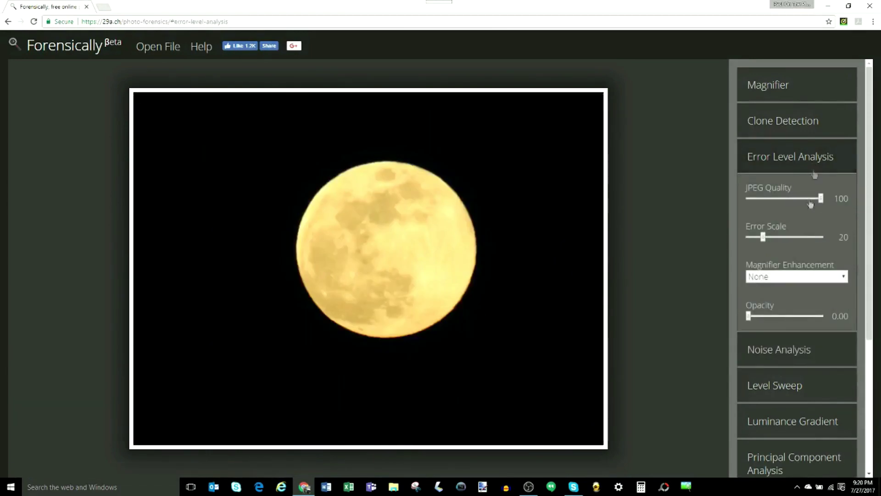
Step: Show the error level map at opacity 1, lowering JPEG quality through 88, 85 and 73
drag(747, 316, 834, 316)
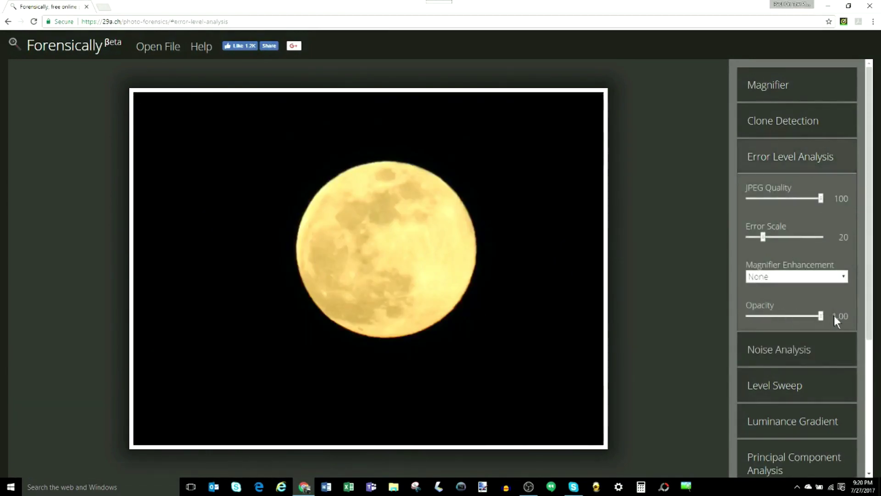
click(819, 197)
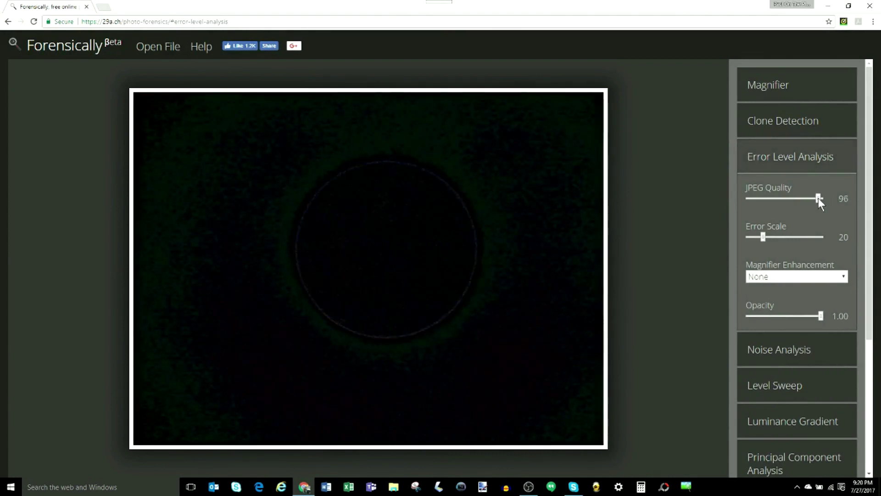
click(816, 197)
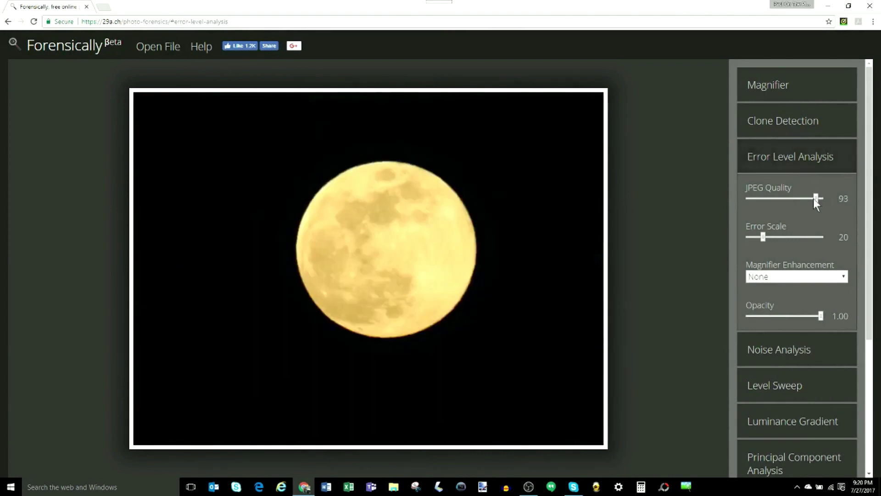
click(812, 198)
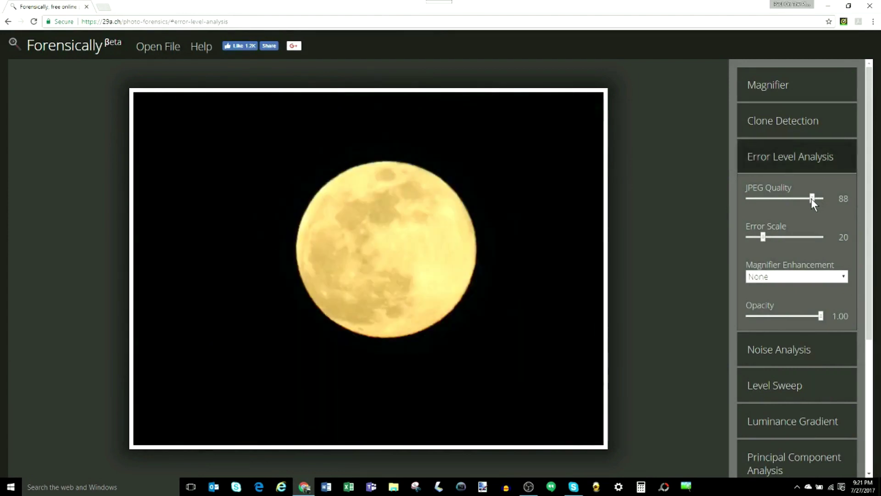
click(811, 199)
click(801, 200)
Step: Raise the error scale to 100, drop JPEG quality to about 61, then set opacity to 0
drag(784, 235, 830, 236)
click(802, 199)
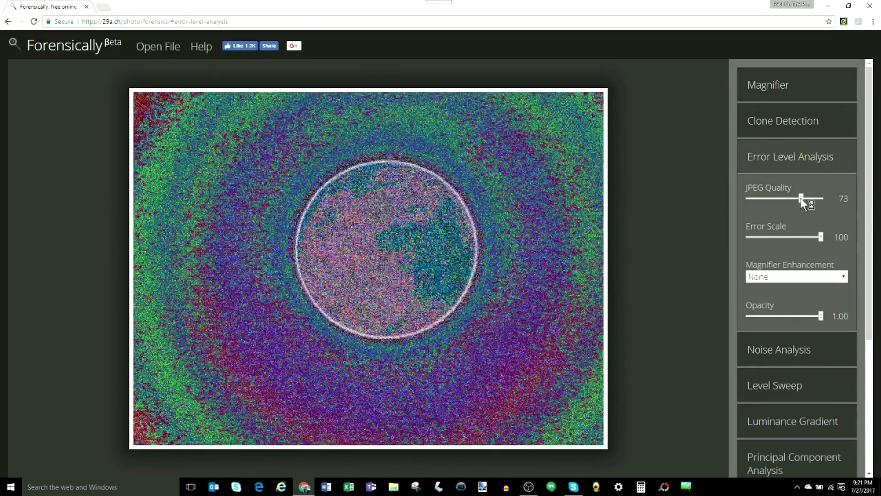
drag(800, 198, 795, 199)
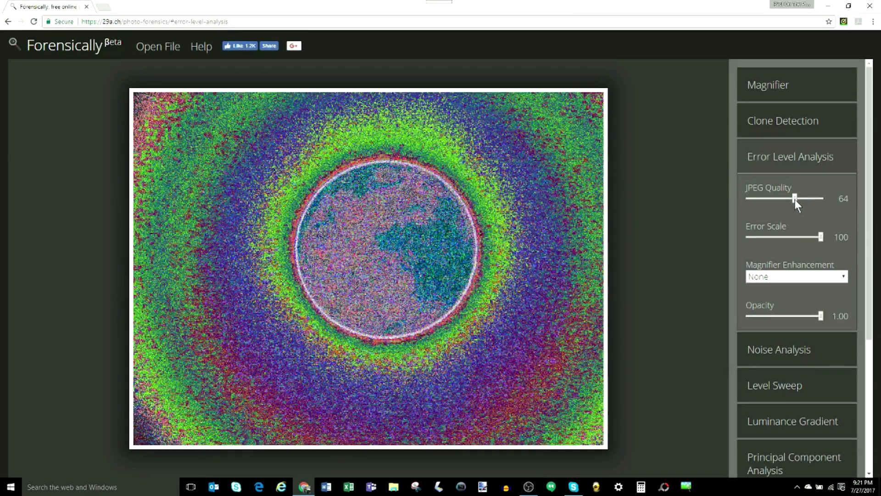
drag(795, 199, 792, 199)
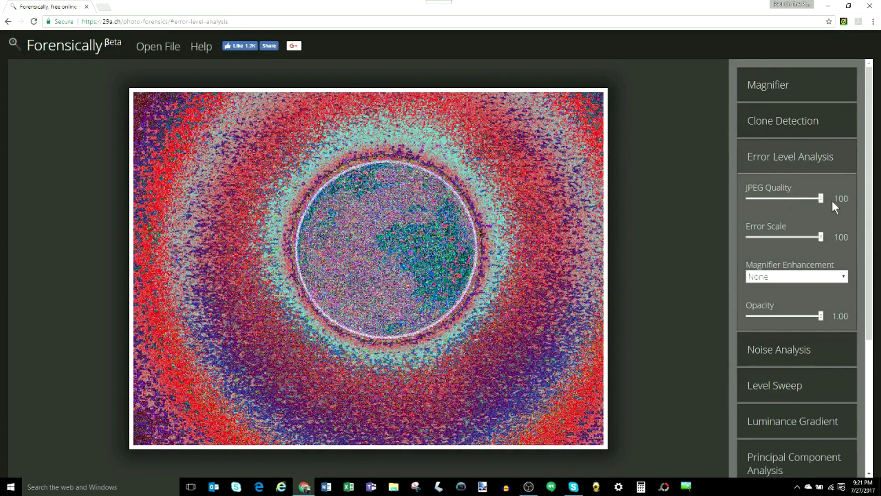
click(821, 317)
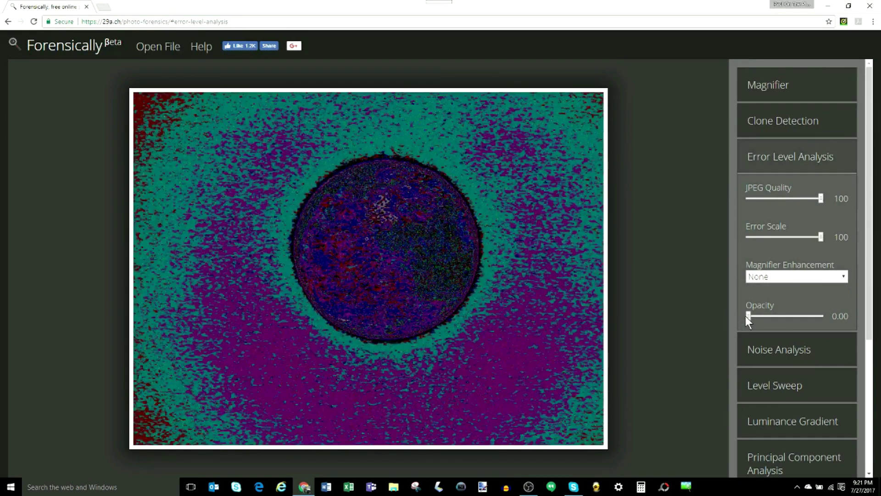
click(745, 316)
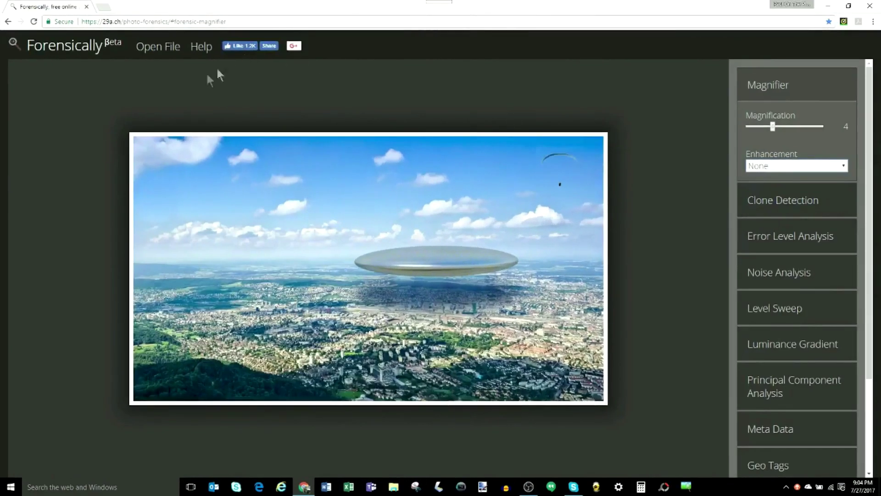
Step: Open the M108313384R_thumb2.png crater image
click(146, 47)
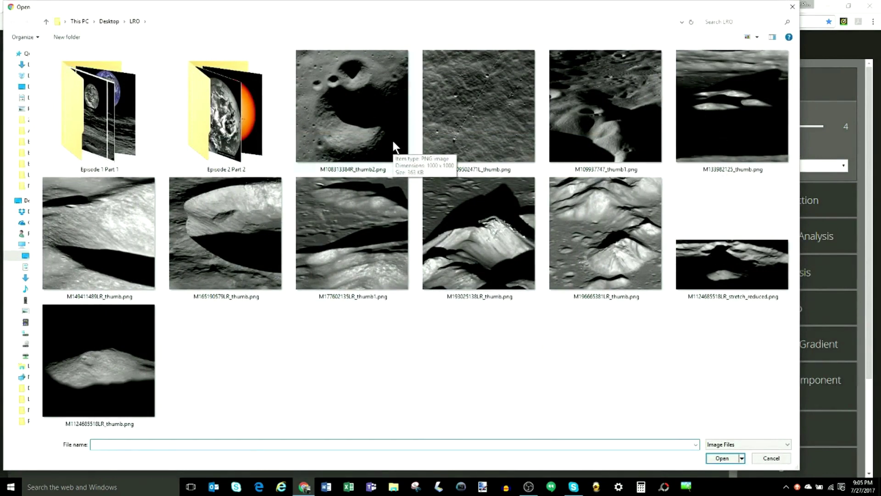
click(359, 121)
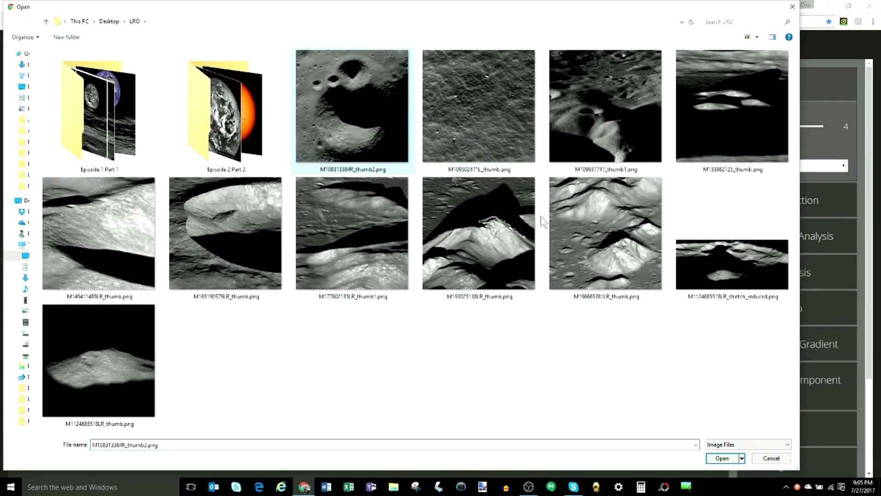
click(723, 459)
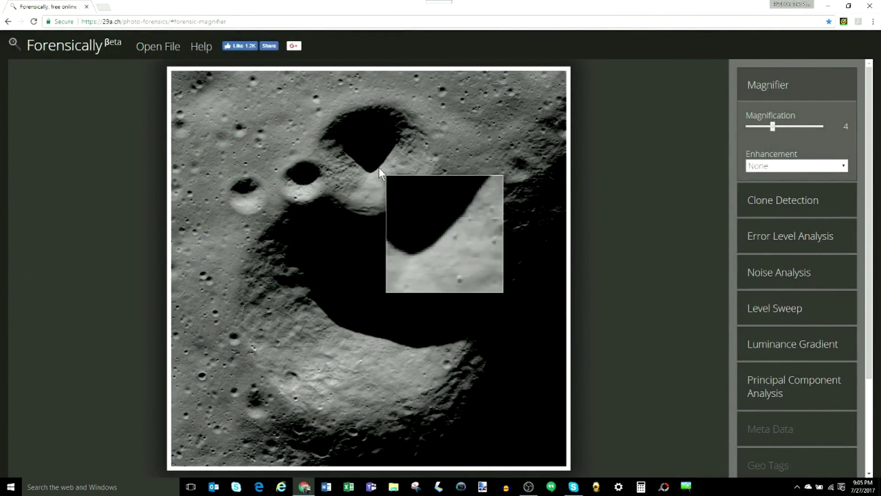
Step: Inspect the crater image's noise map, then fade Noise Analysis opacity to 0.00
click(779, 274)
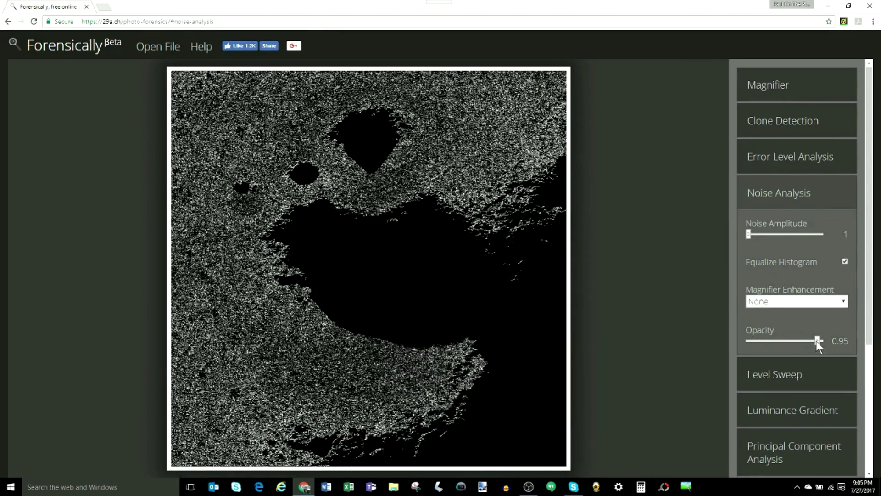
drag(756, 342, 745, 342)
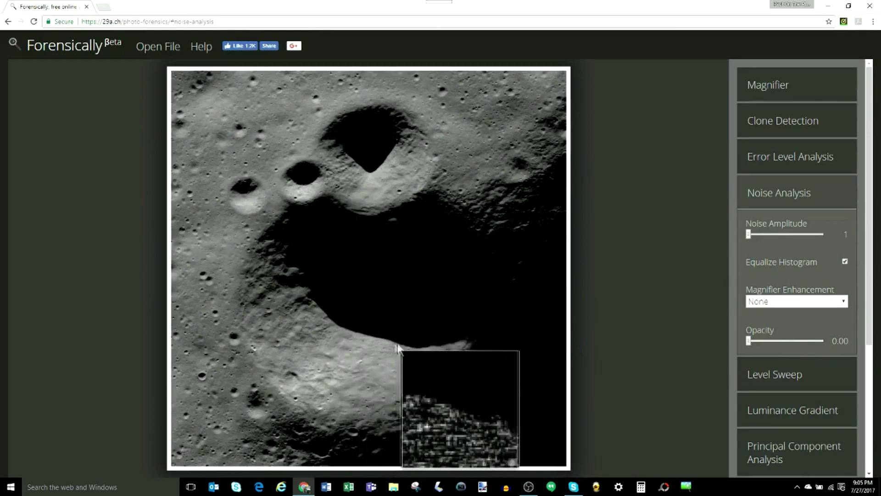
click(148, 47)
Step: Open M109502471L_thumb.png and show its noise map at 1.00 opacity
click(478, 103)
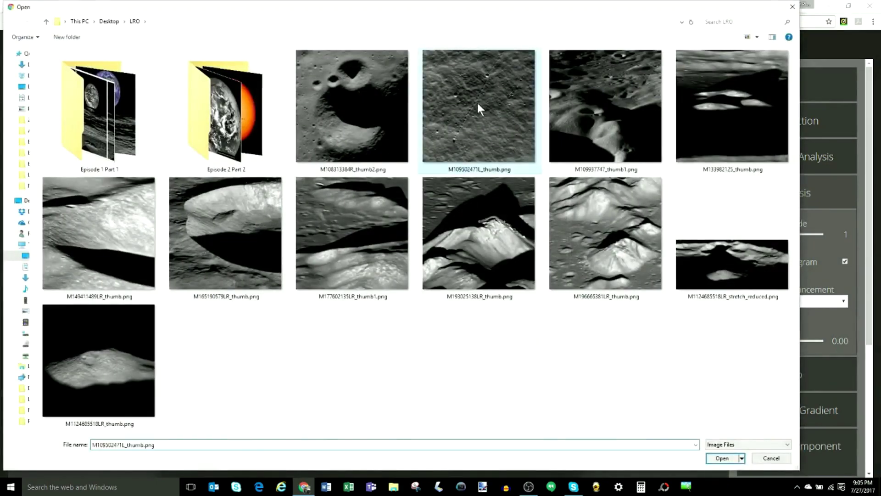
click(722, 459)
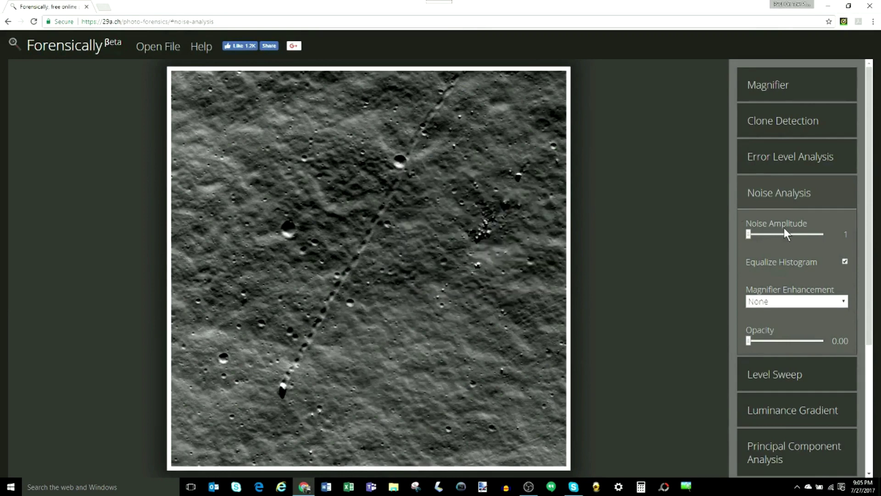
drag(749, 343, 829, 343)
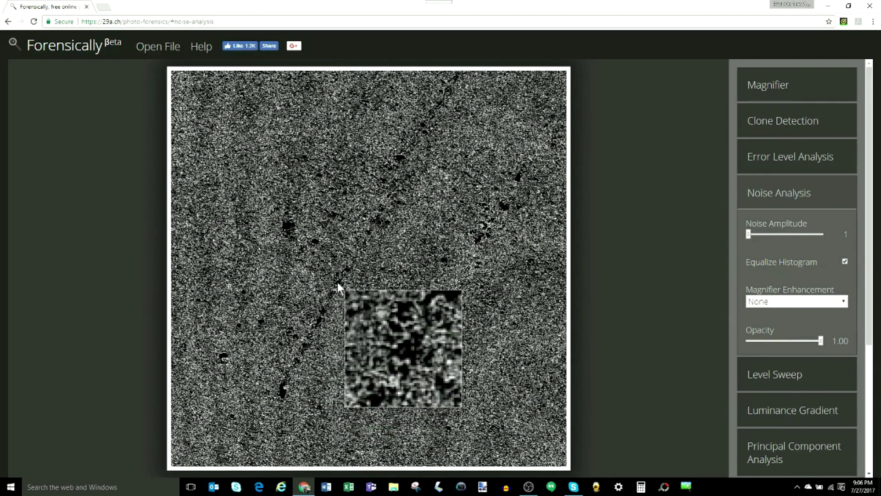
click(795, 380)
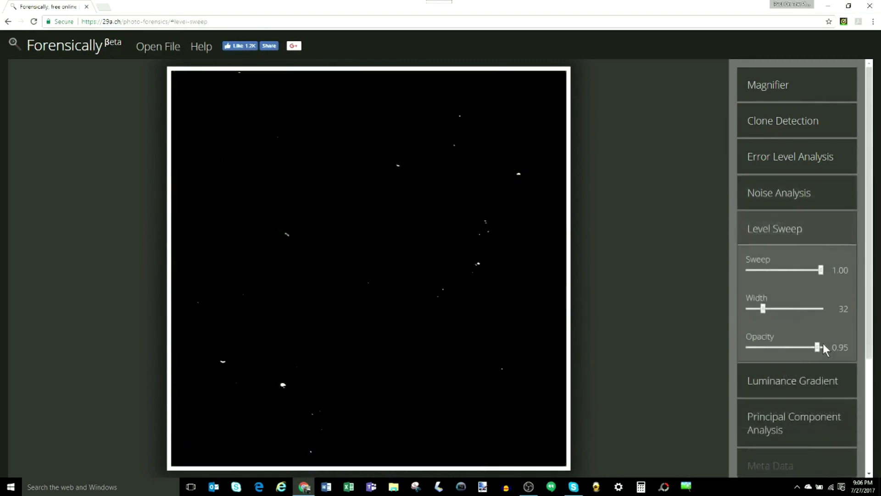
Step: Lower the level sweep and widen its band, then apply Luminance Gradient at intensity 10.54, opacity 1.00
drag(821, 270, 755, 271)
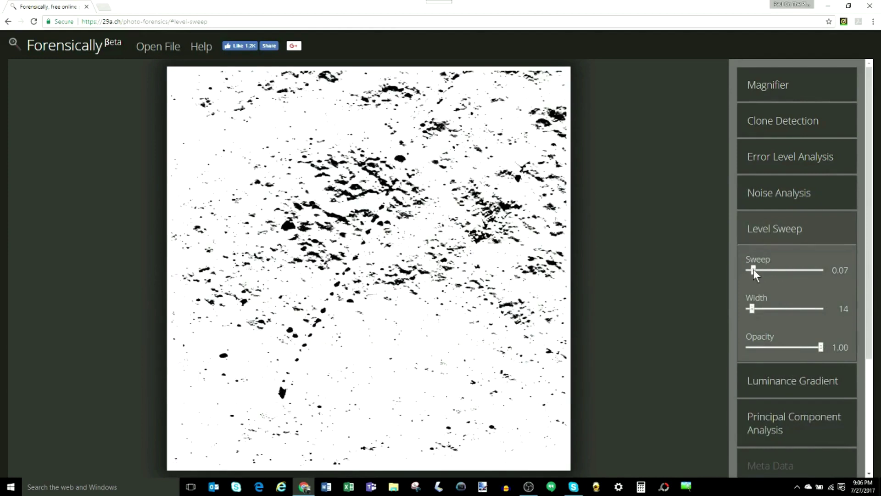
drag(753, 311, 782, 307)
click(791, 386)
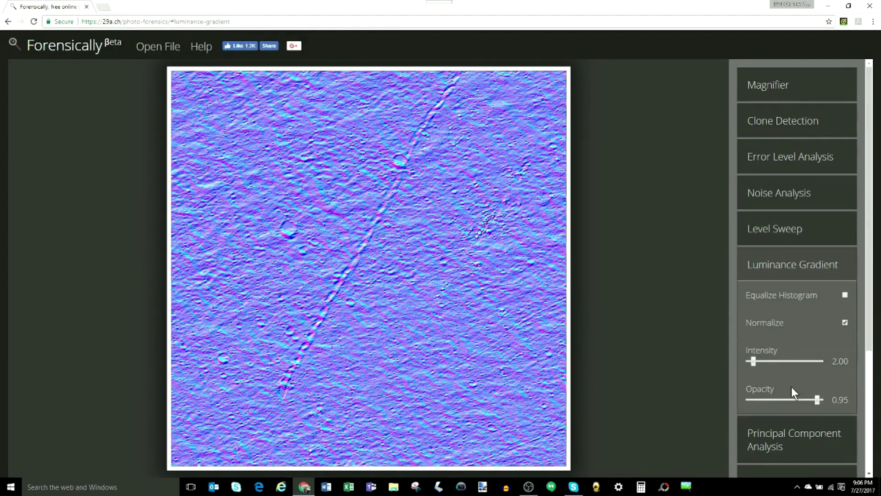
drag(756, 365, 794, 361)
click(820, 399)
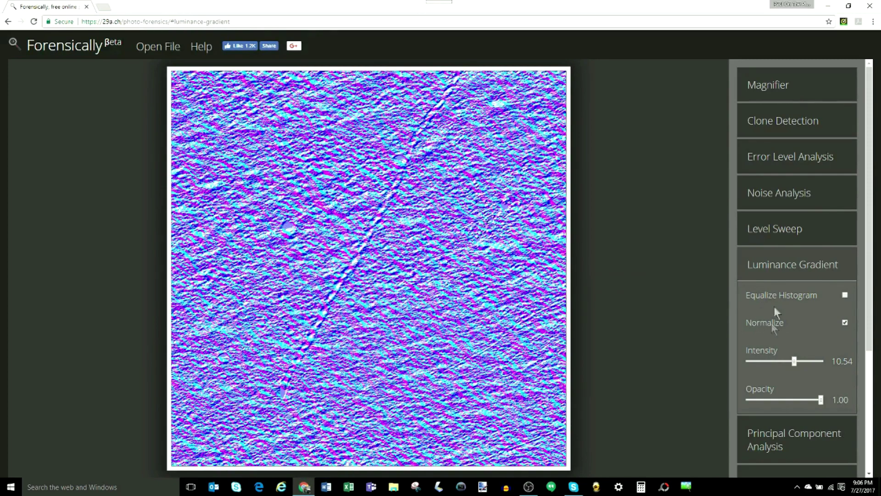
click(776, 193)
click(158, 46)
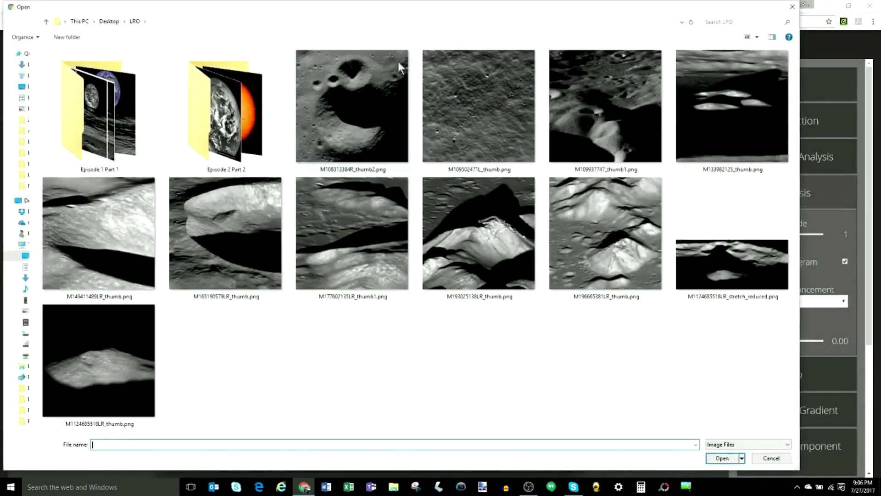
Step: Open M109937747_thumb1.png and raise Noise Analysis opacity to 1.00 to compare with the photo
click(615, 138)
click(721, 459)
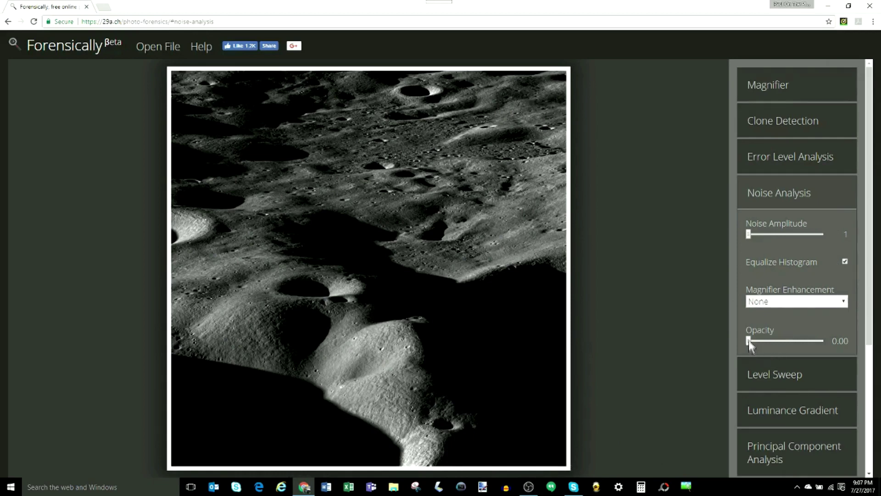
drag(749, 341, 821, 342)
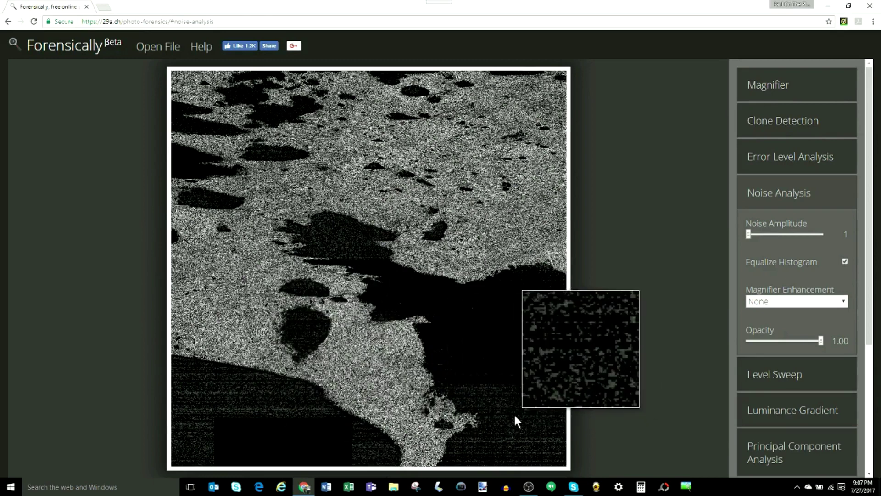
mouse_move(821, 340)
mouse_down()
mouse_move(746, 341)
mouse_move(821, 340)
mouse_up()
Step: Compare the crater landscape's error level map, settling on JPEG quality 71 and error scale 26
click(817, 157)
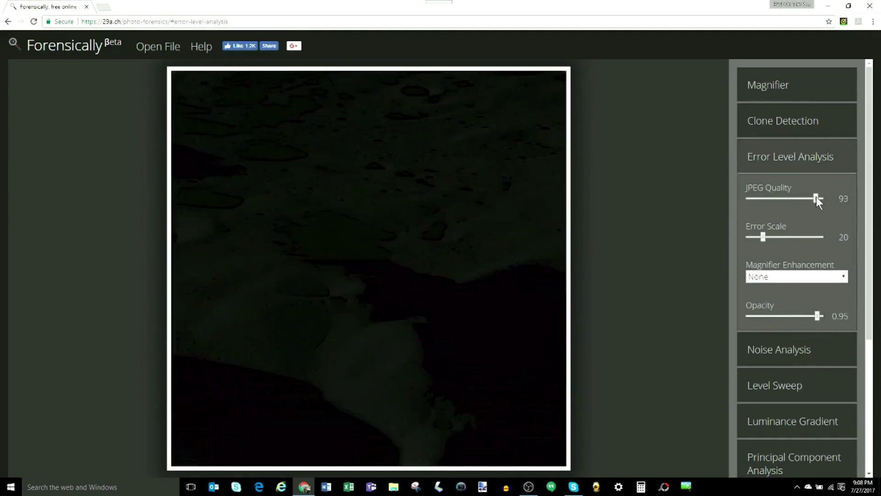
drag(817, 197, 820, 199)
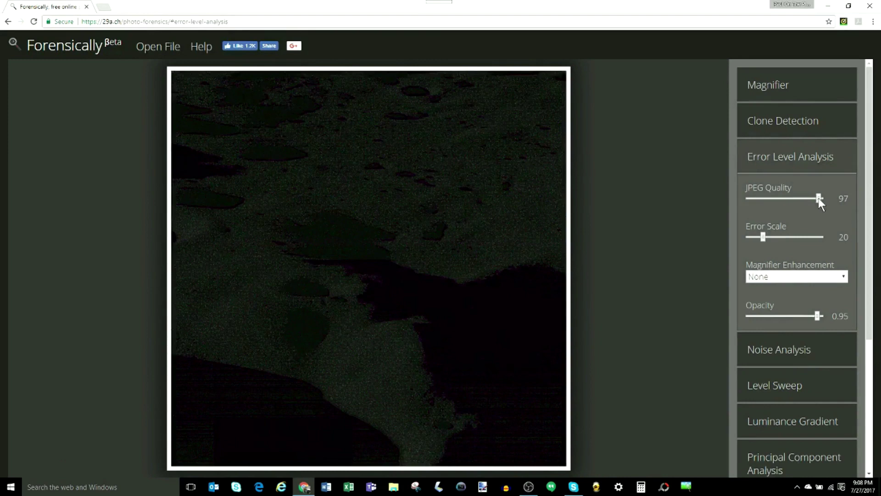
mouse_move(763, 237)
mouse_down()
mouse_move(749, 237)
mouse_move(756, 237)
mouse_up()
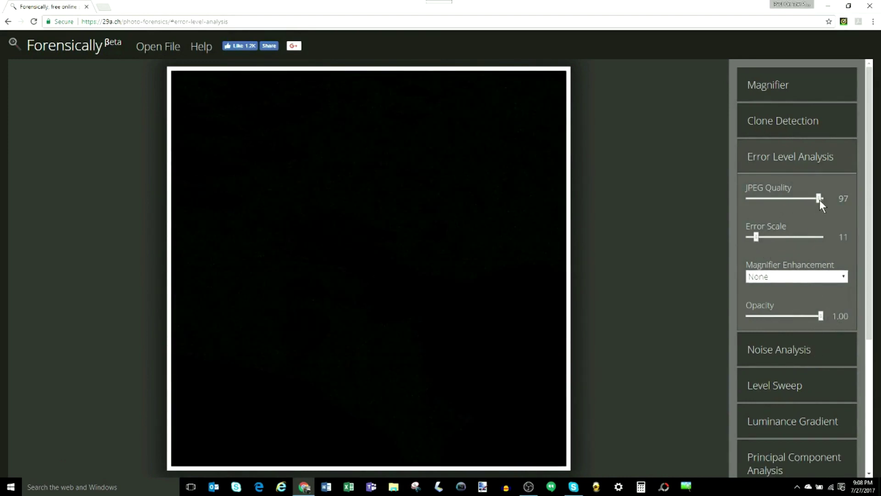
drag(816, 199, 797, 200)
mouse_move(757, 237)
mouse_down()
mouse_move(775, 240)
mouse_move(767, 237)
mouse_up()
mouse_move(798, 196)
mouse_down()
mouse_move(816, 200)
mouse_move(800, 201)
mouse_up()
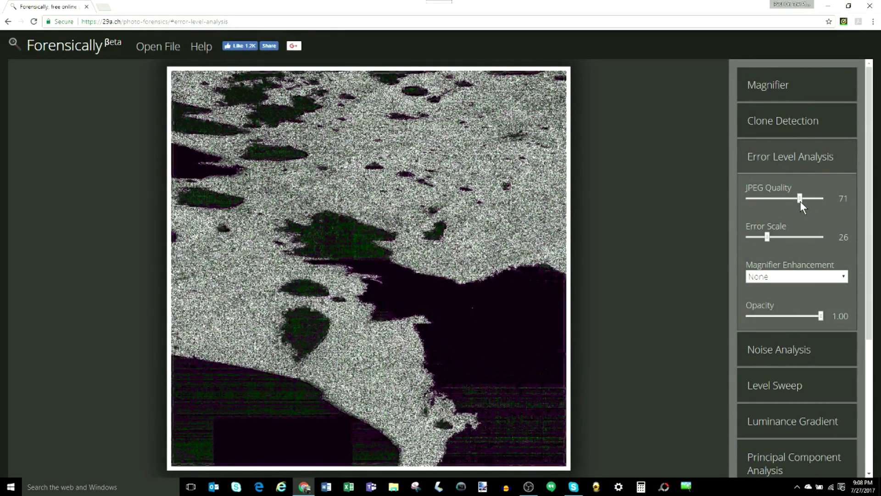
click(799, 350)
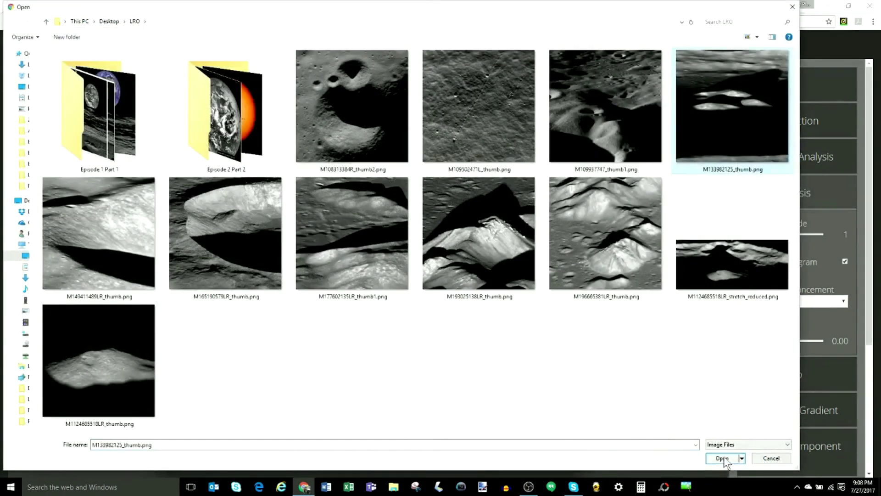
Step: Load the next LRO image and partially overlay its noise map
click(727, 479)
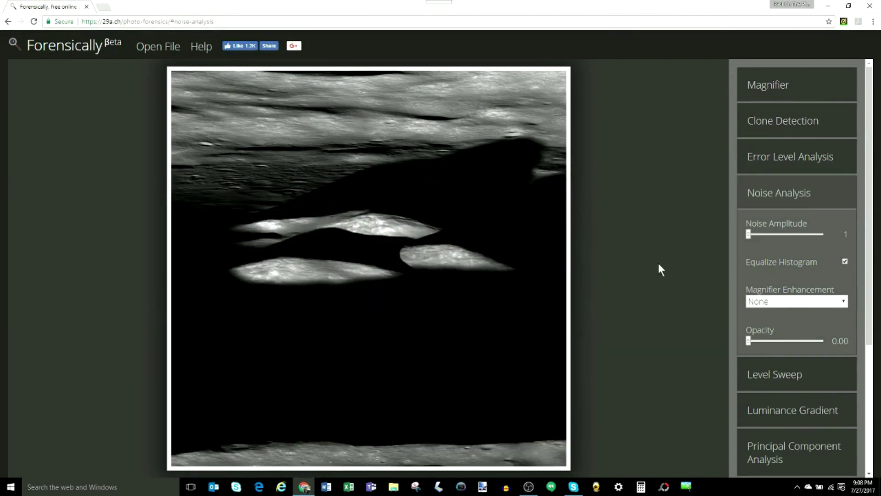
drag(749, 340, 808, 341)
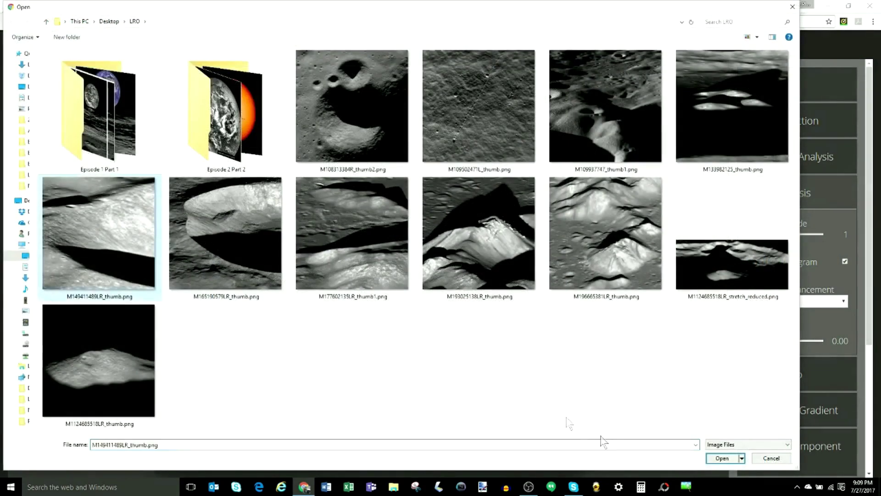
Step: Load M149411489LR_thumb.png, raise its Noise Analysis opacity to 1.00, then drop it back to 0.00
click(709, 459)
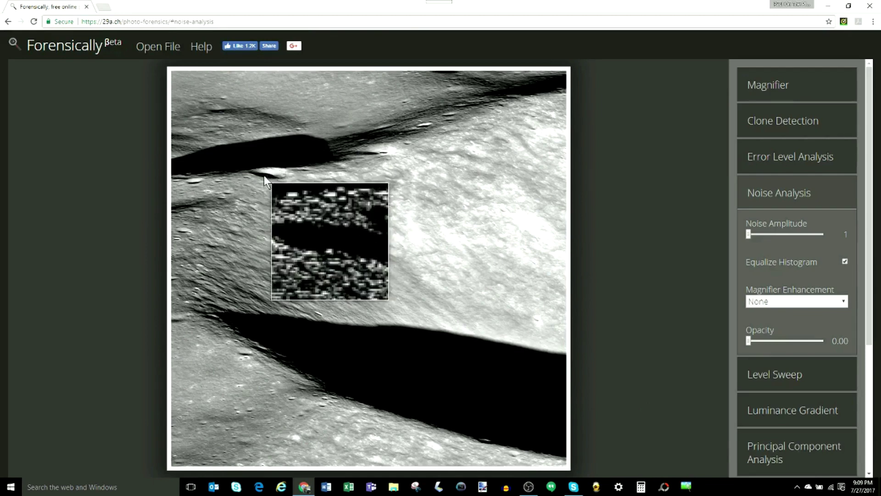
drag(749, 340, 801, 340)
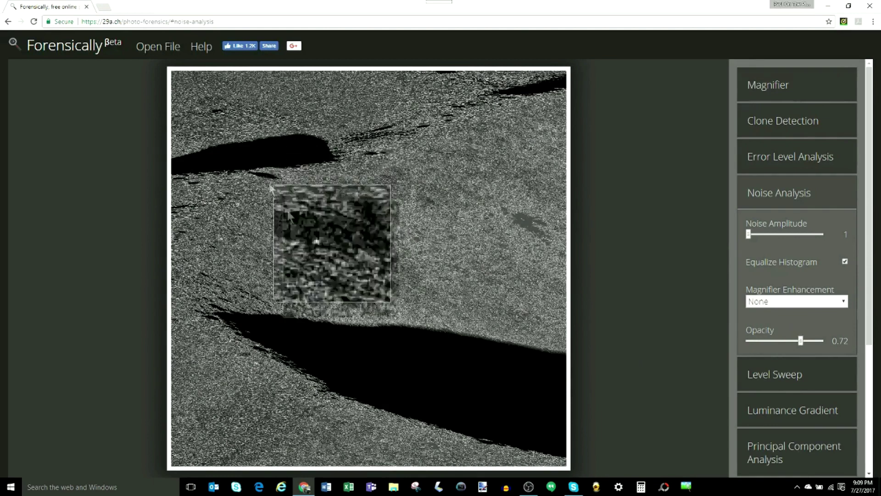
drag(802, 341, 810, 341)
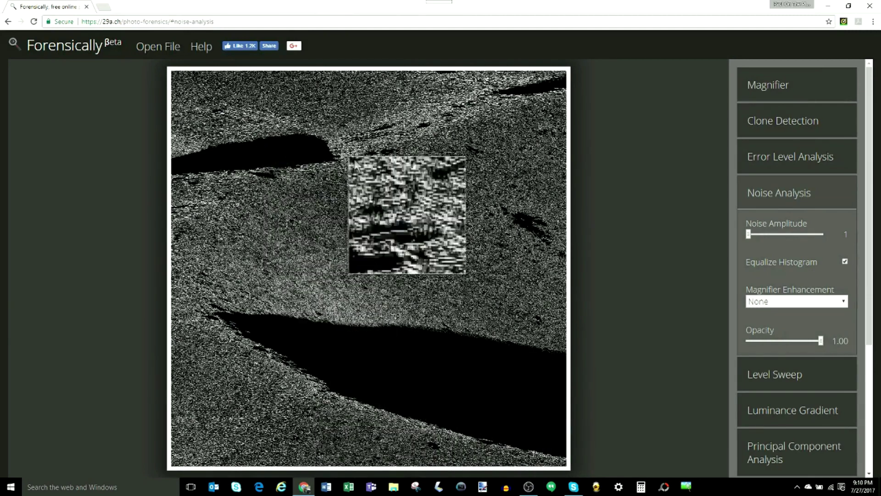
drag(821, 341, 748, 342)
Step: Try Error Level Analysis on the slope image, varying JPEG quality around 100 and the error scale
click(774, 171)
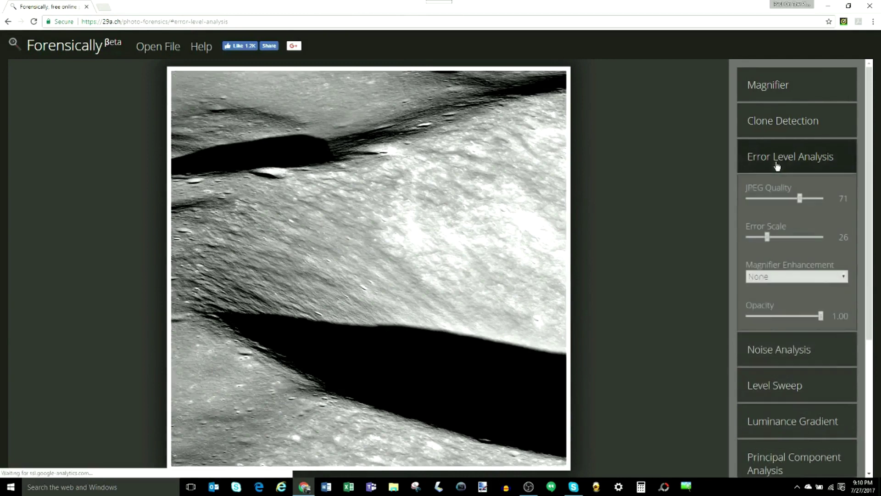
drag(798, 198, 833, 203)
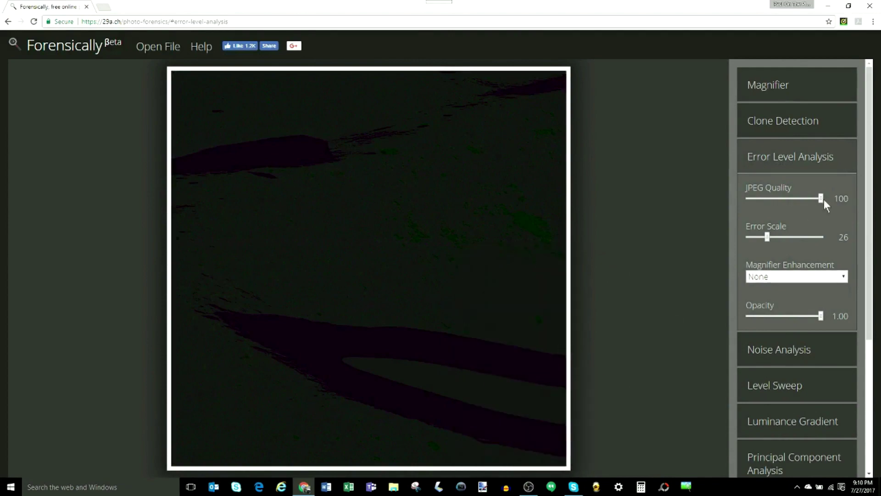
drag(819, 199, 807, 199)
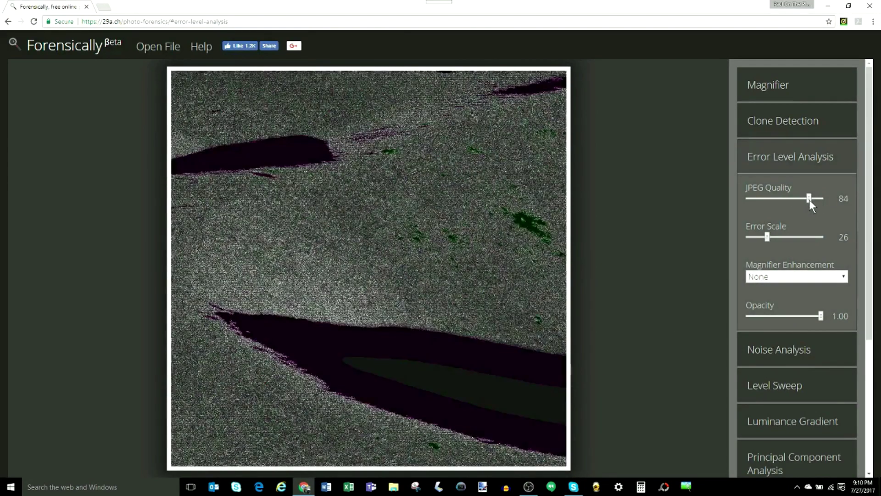
drag(767, 238, 801, 238)
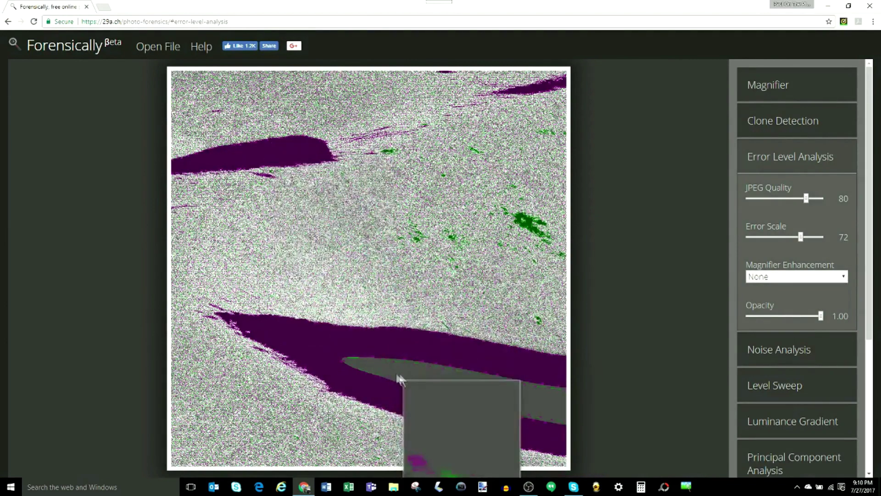
drag(808, 200, 822, 199)
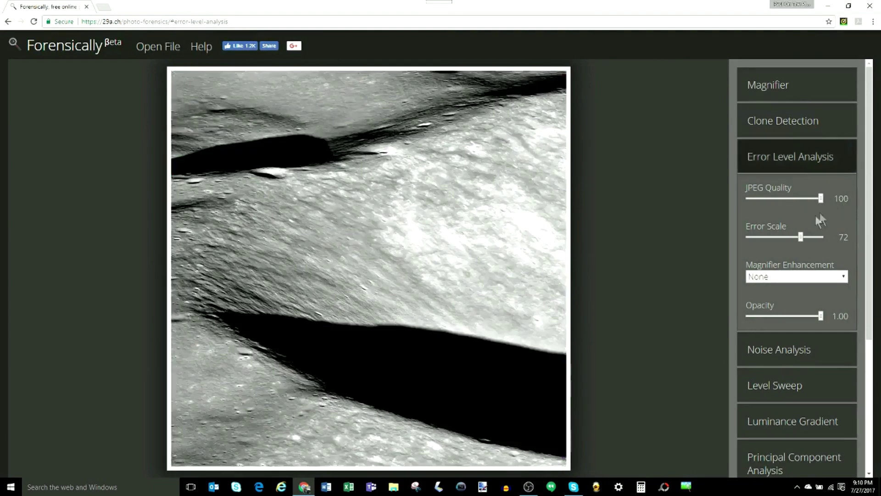
drag(801, 237, 778, 237)
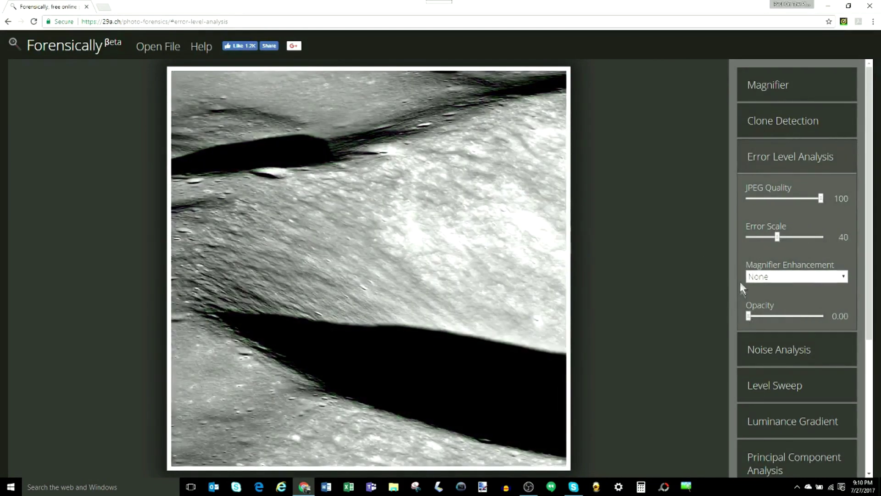
Step: Switch back to Noise Analysis and select M165190579LR_thumb.png to open
click(777, 361)
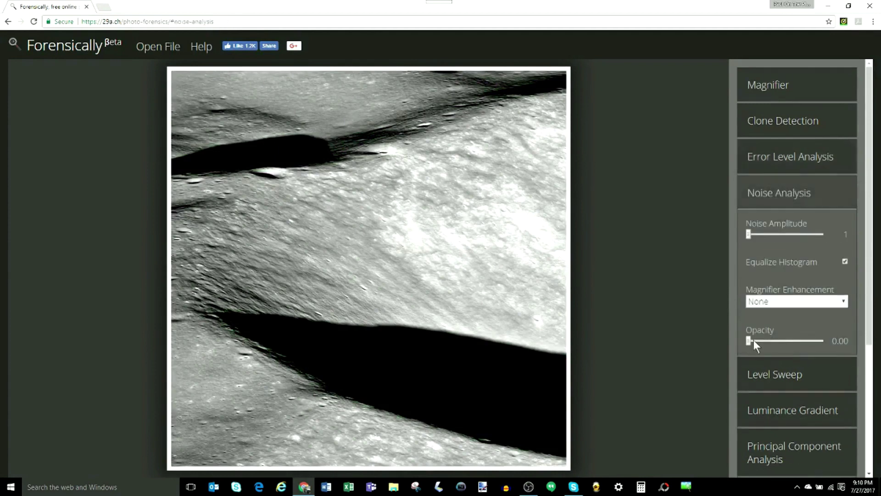
click(158, 49)
click(252, 229)
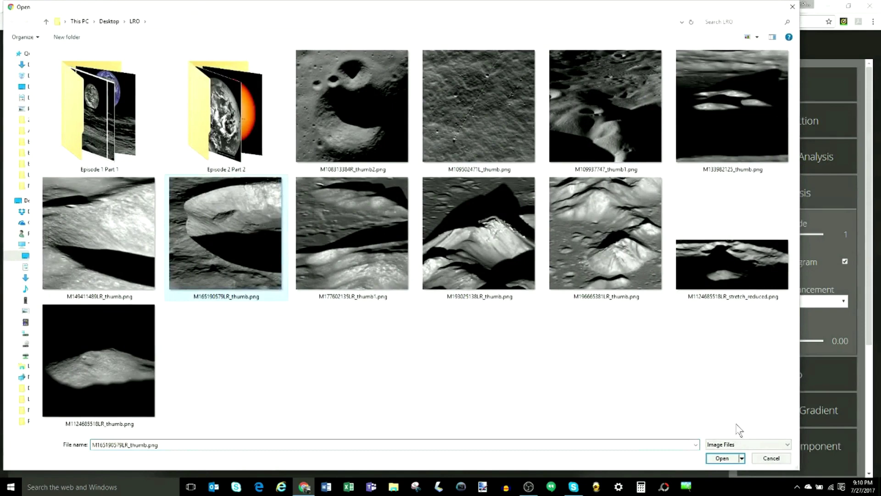
Step: Load the M165190579LR crater image and raise its noise map opacity to 1.00
click(723, 458)
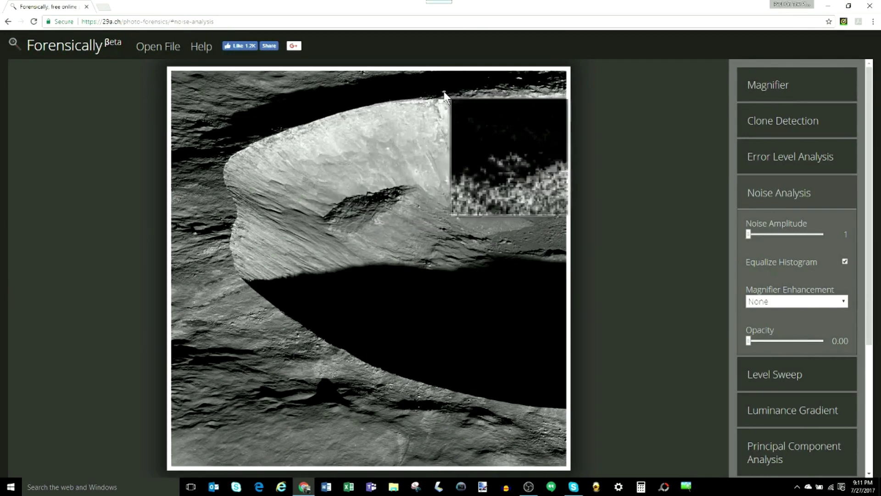
drag(757, 340, 827, 341)
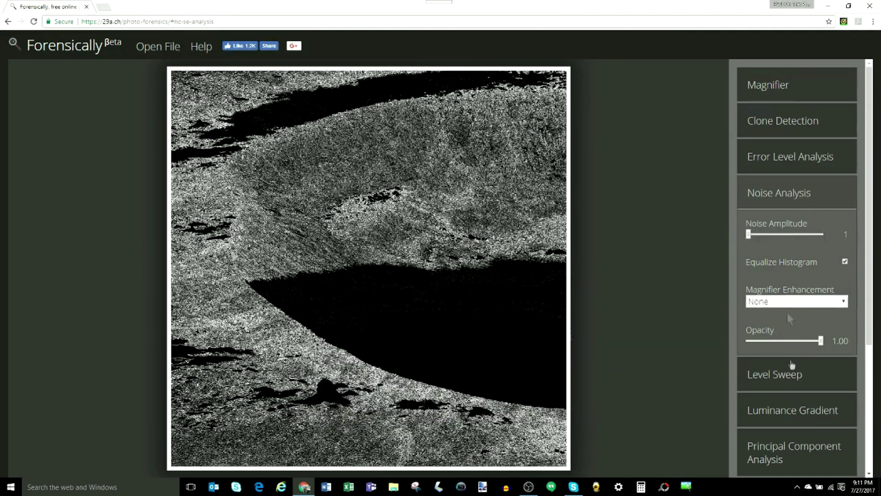
Step: Set the crater's Error Level Analysis to a lower JPEG quality (about 70) and error scale 76
click(798, 163)
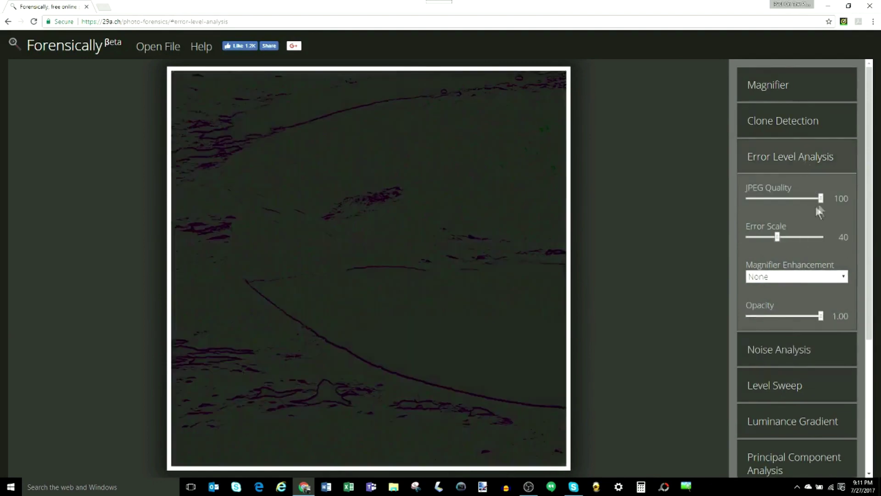
drag(819, 197, 813, 198)
drag(777, 237, 804, 234)
drag(812, 198, 799, 200)
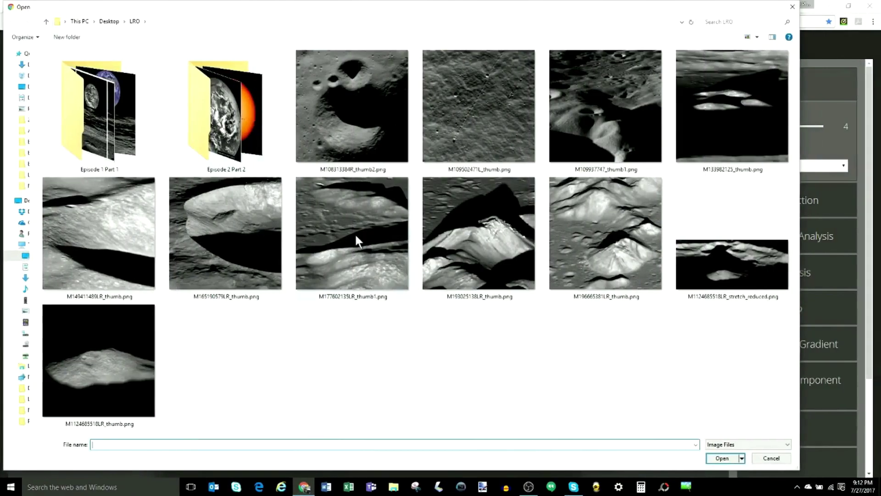
Step: Open M177602135LR_thumb1.png and compare its full-opacity noise analysis against the original
click(355, 233)
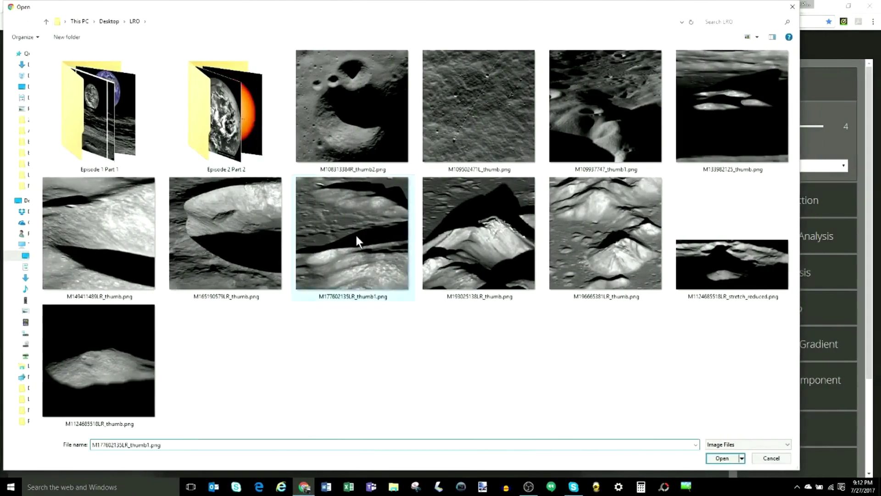
click(722, 458)
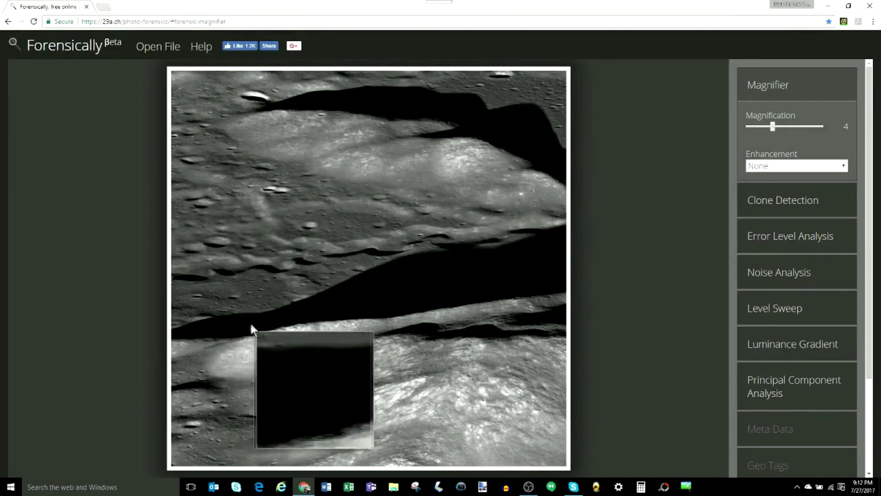
click(759, 287)
drag(822, 338, 843, 337)
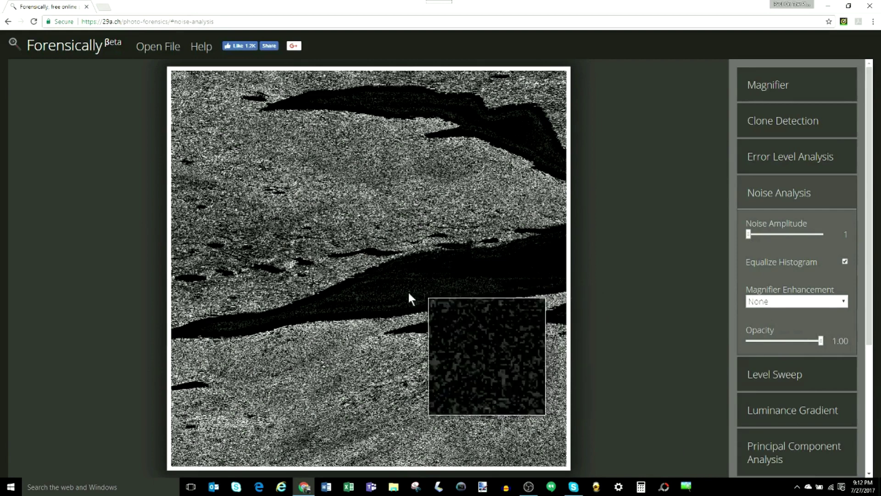
click(798, 157)
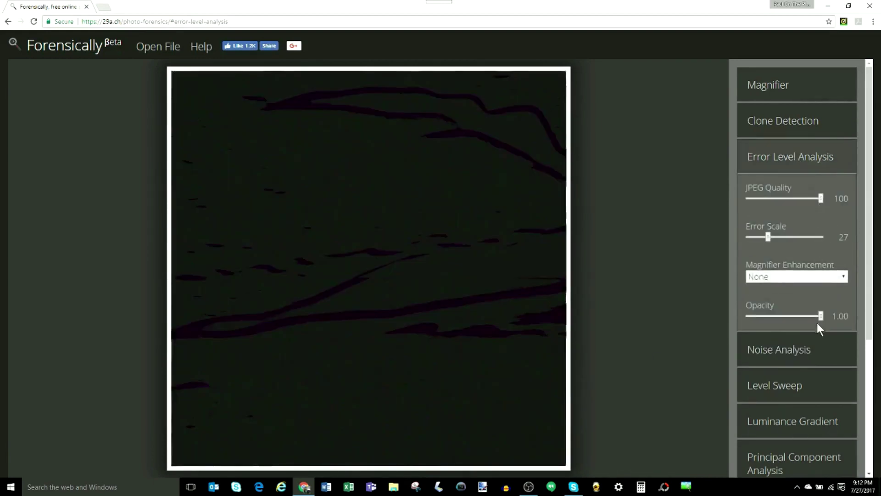
Step: Raise the error scale to 81 and vary JPEG quality from 88 back to 100
click(808, 236)
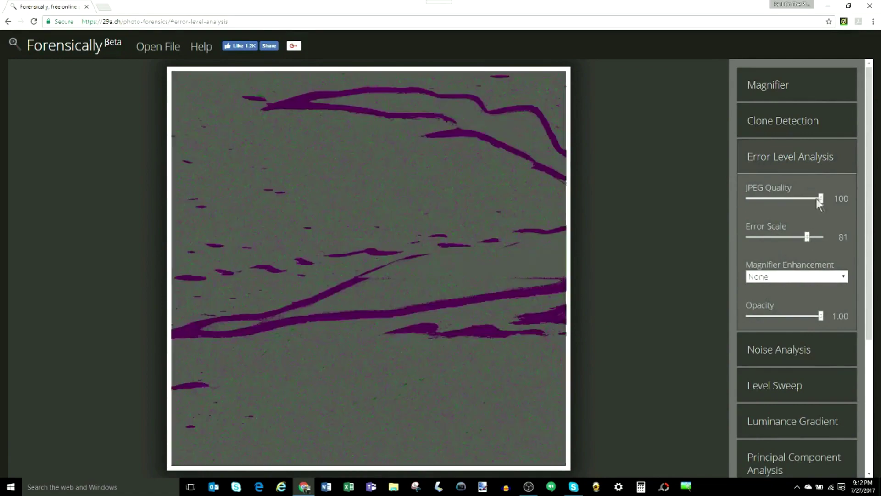
drag(822, 199, 809, 198)
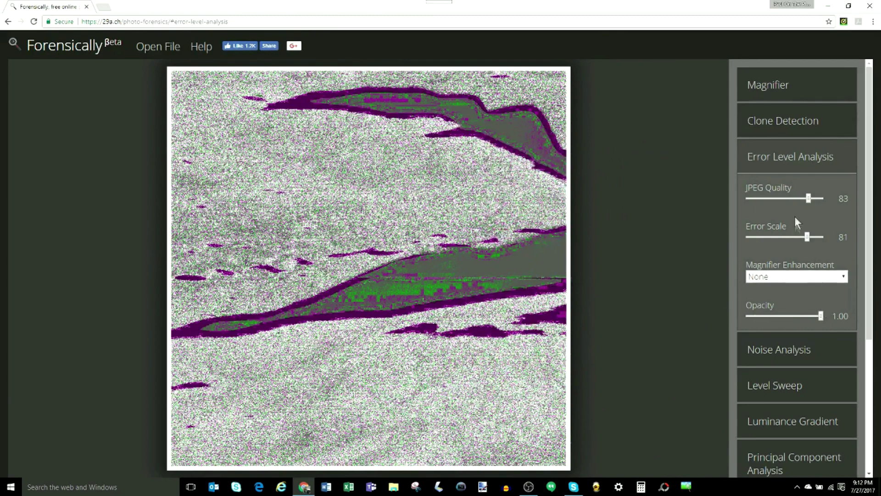
drag(806, 199, 832, 199)
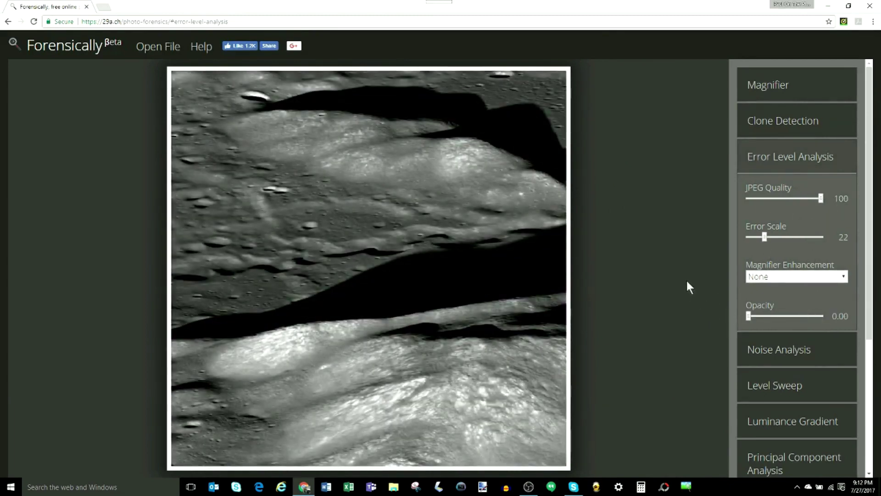
click(165, 48)
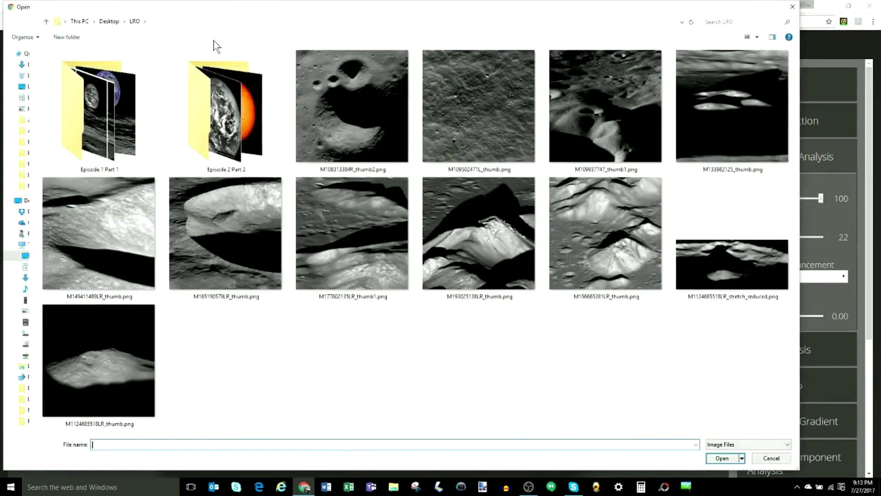
Step: Load M193025138LR_thumb.png and view it in the Magnifier and Noise Analysis
click(723, 458)
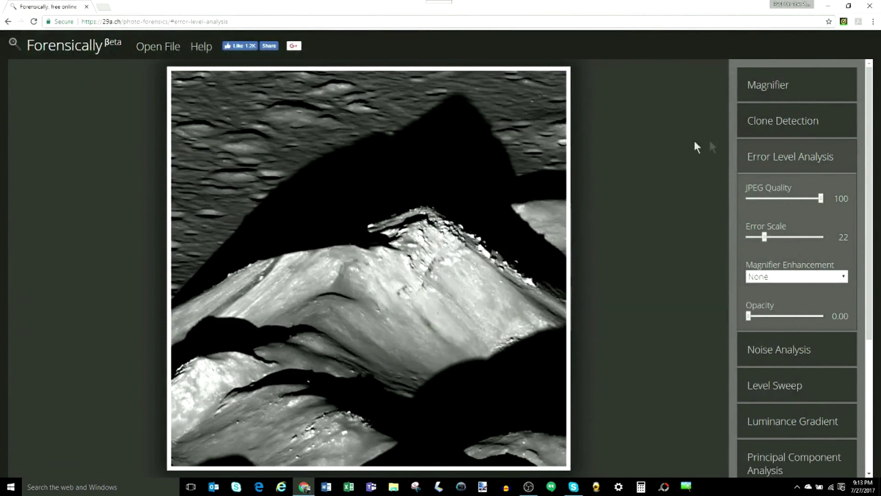
click(768, 85)
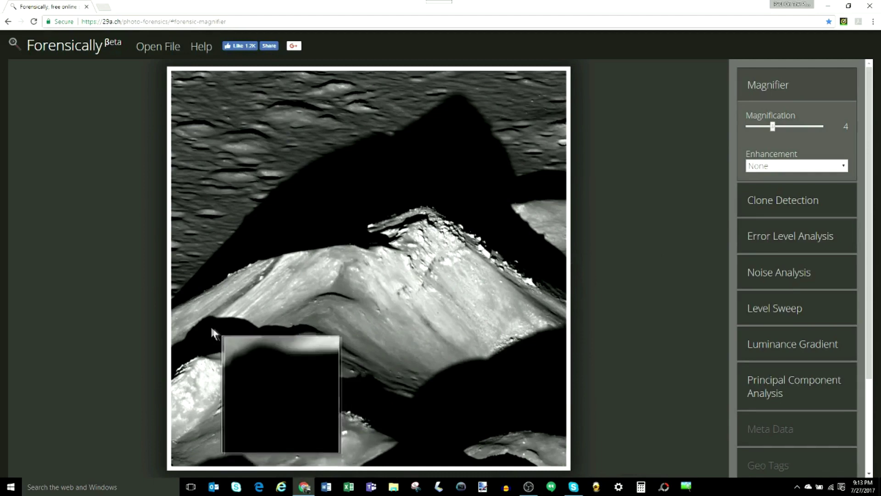
click(772, 276)
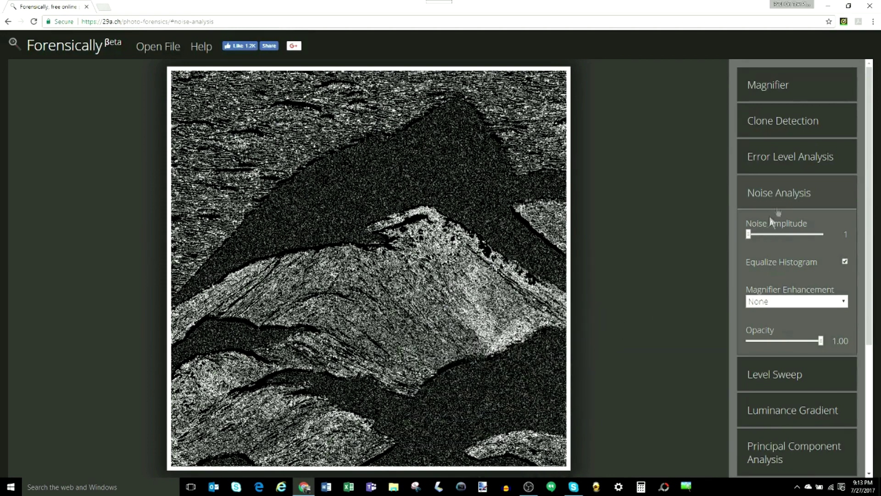
Step: Check its error level analysis at error scale 62 and JPEG quality 84, then return to Magnifier
click(788, 167)
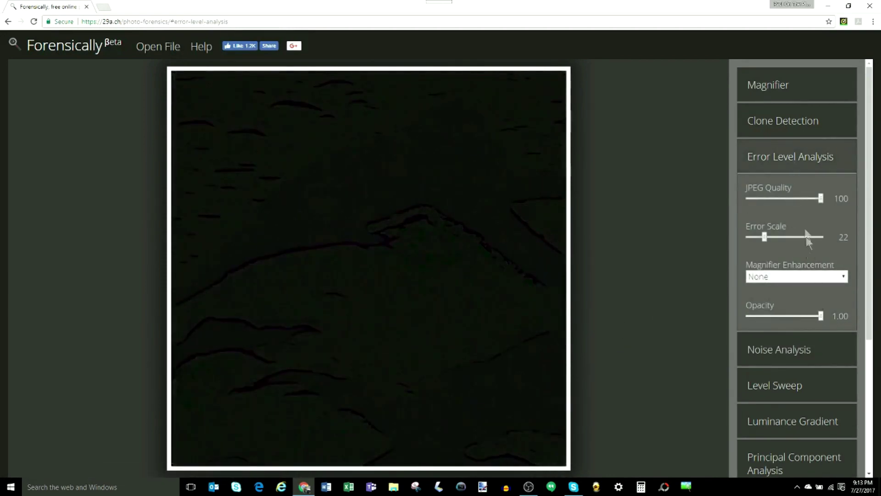
drag(784, 240, 794, 238)
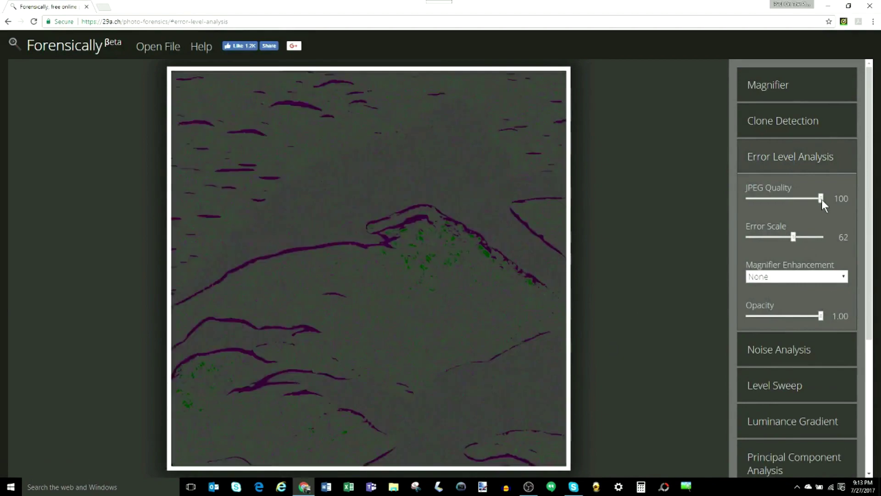
drag(822, 199, 811, 199)
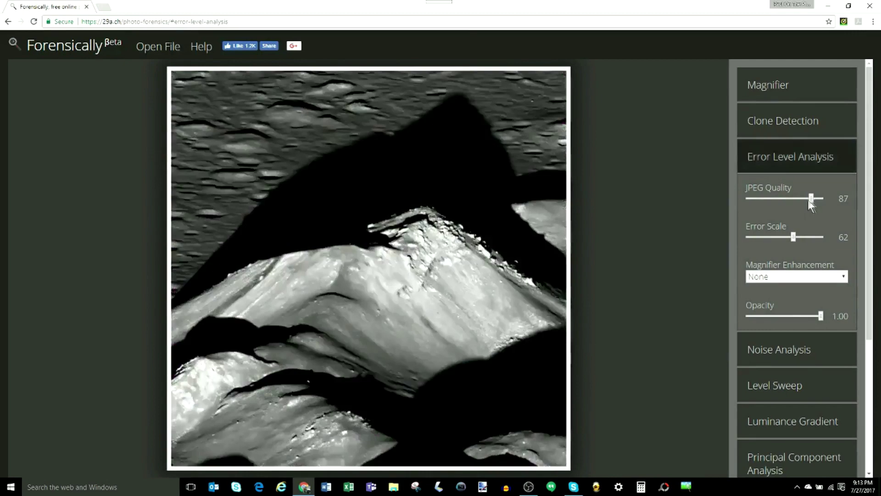
click(768, 85)
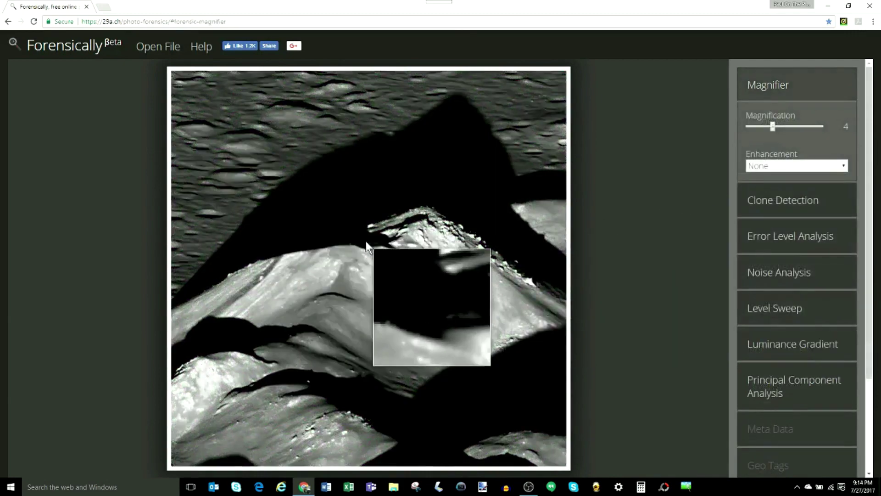
click(161, 48)
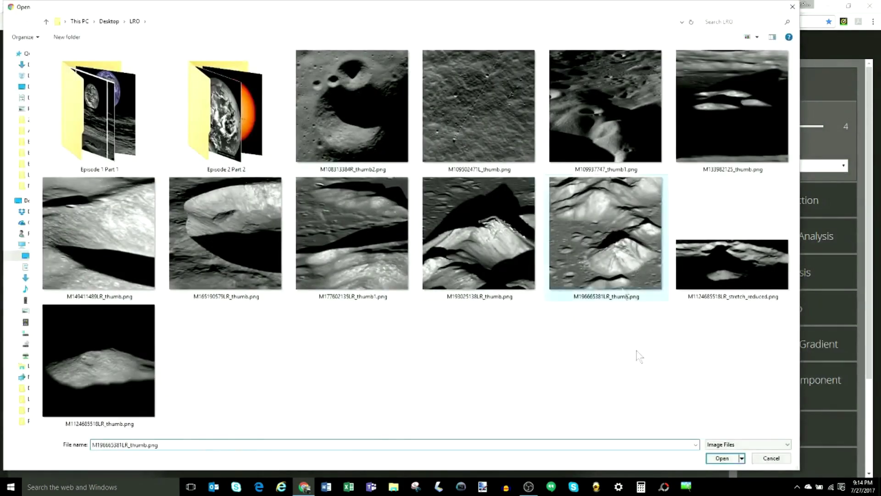
Step: Load M196665381LR_thumb.png, view its noise analysis, fade it to 0, and return to Magnifier
click(720, 458)
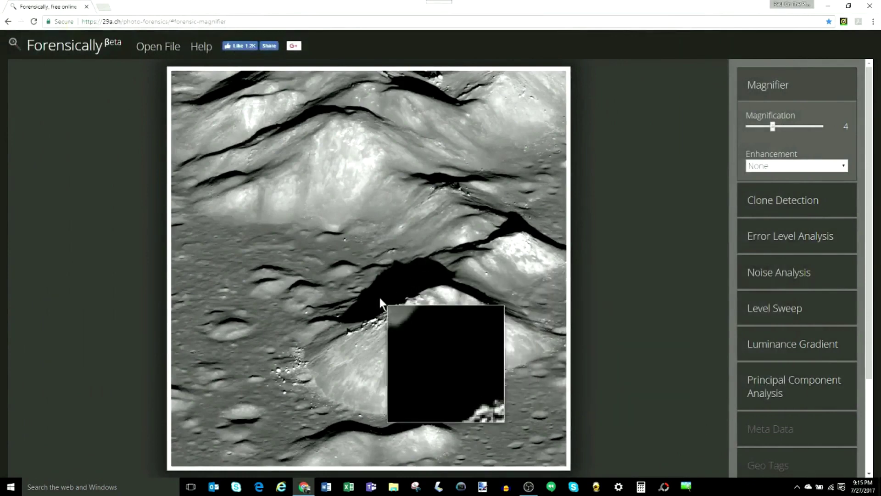
click(800, 275)
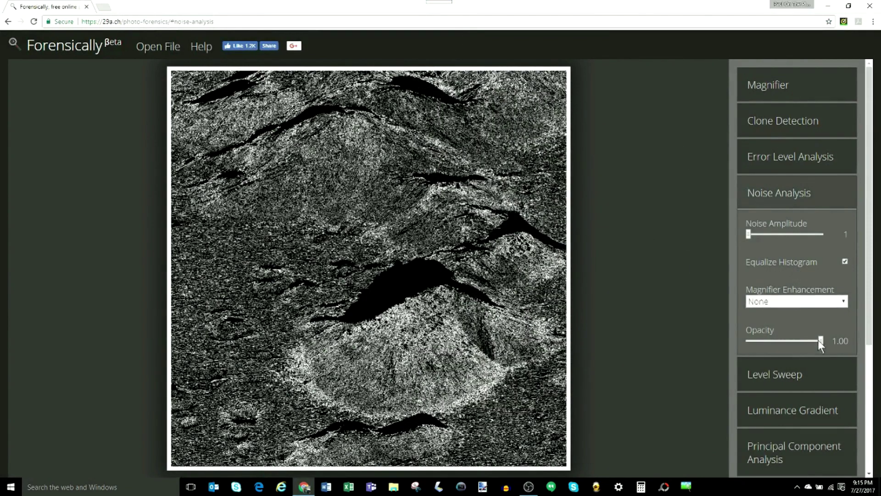
drag(819, 340, 734, 337)
click(737, 89)
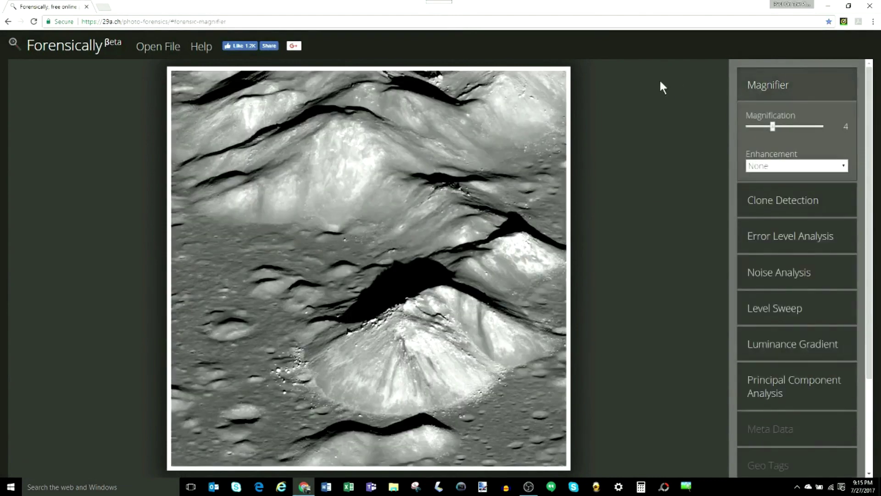
click(155, 45)
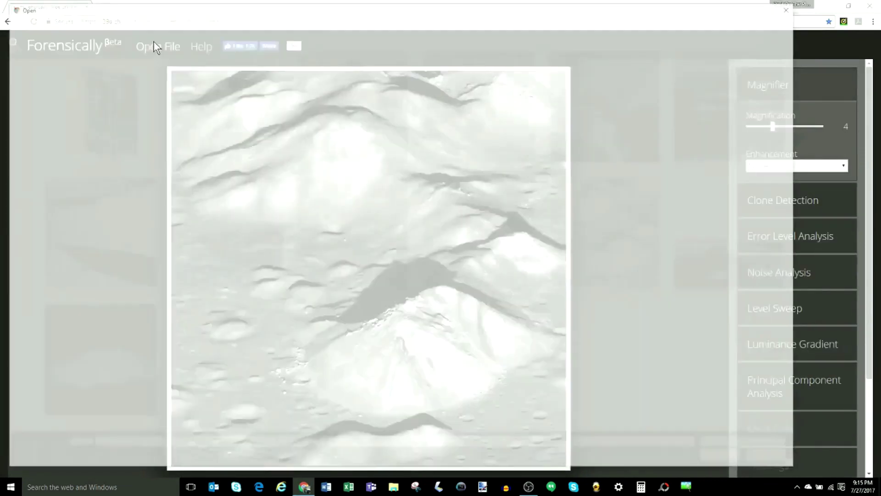
double_click(691, 254)
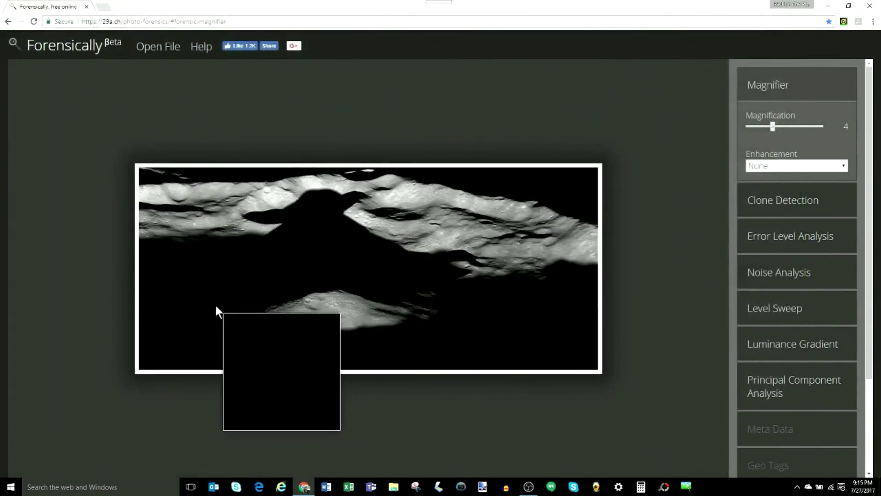
click(762, 272)
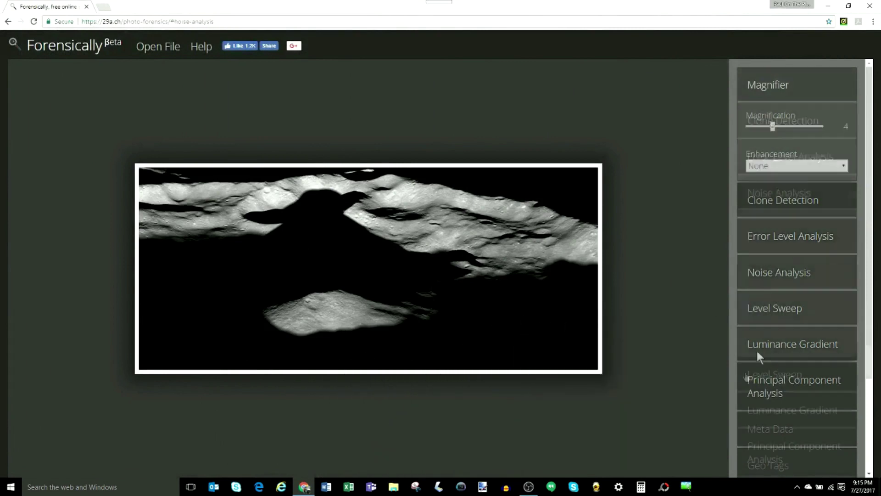
drag(765, 338, 822, 341)
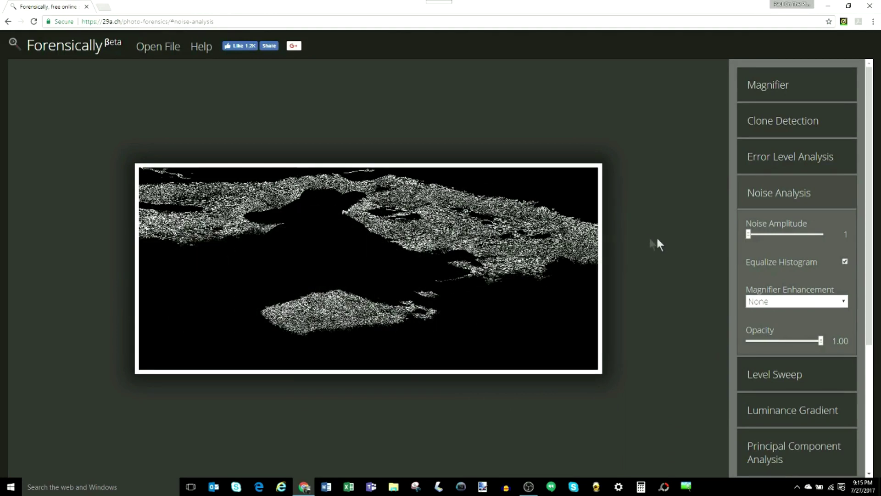
Step: Check error levels at error scale 75 and JPEG quality 93 then 86, then return to Magnifier
click(772, 157)
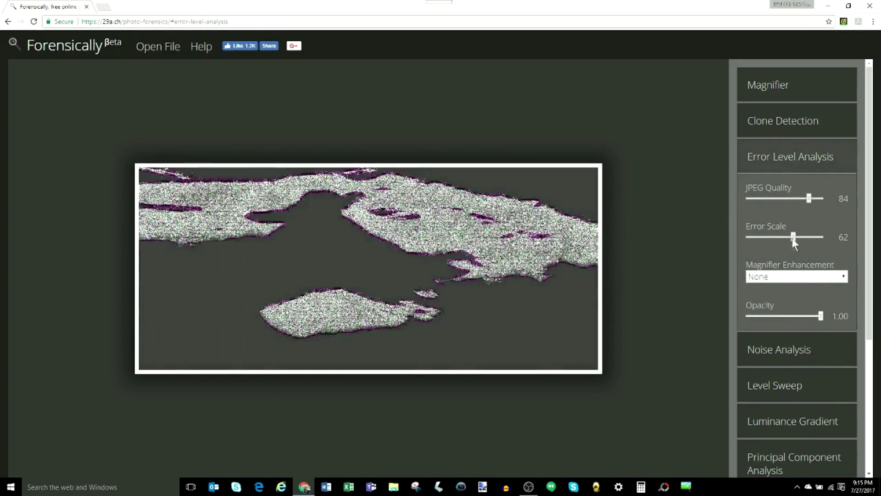
drag(793, 236, 803, 237)
drag(809, 198, 758, 202)
drag(822, 200, 811, 199)
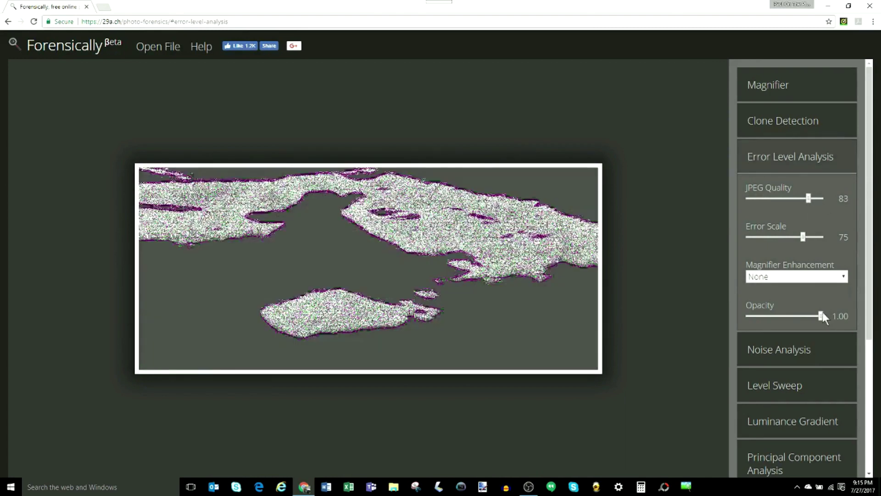
drag(821, 315, 735, 324)
click(771, 93)
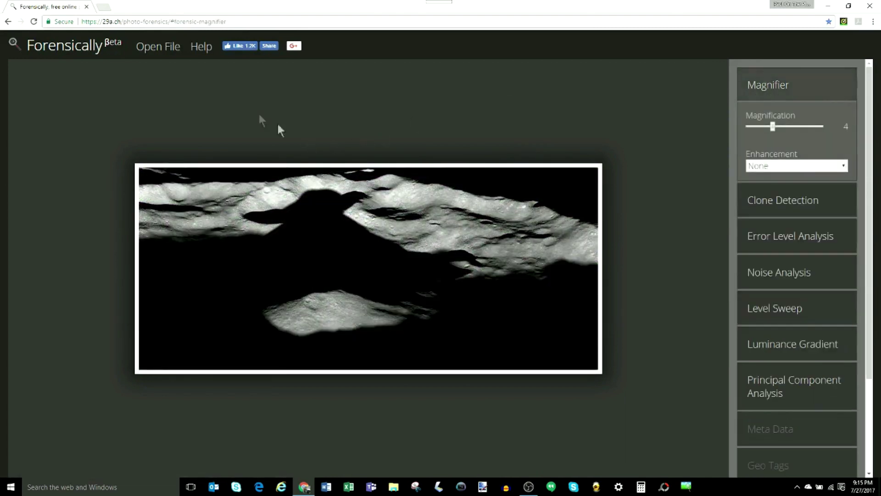
click(162, 56)
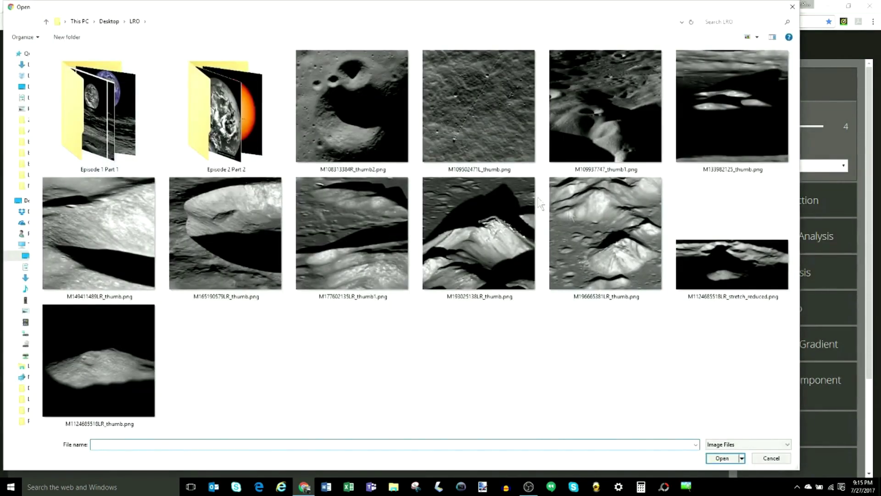
click(721, 458)
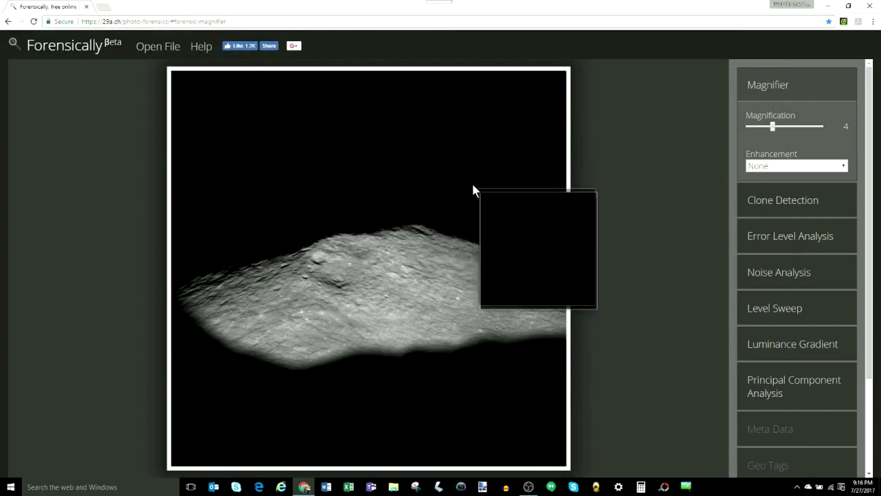
click(774, 276)
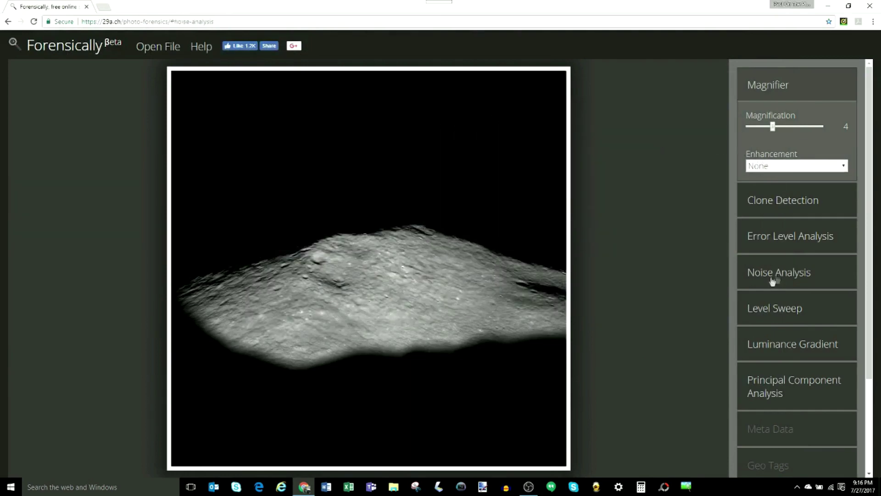
drag(750, 342, 837, 337)
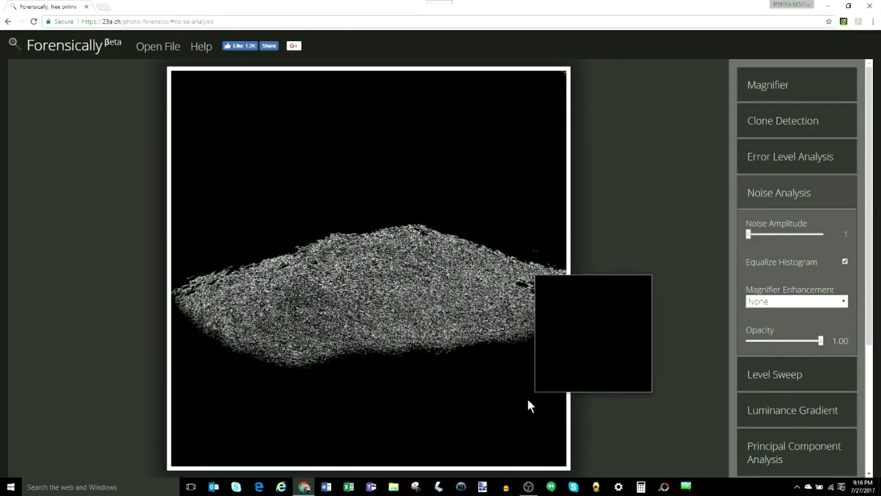
Step: View its error levels with JPEG quality lowered below 80 and error scale 100, then return to Magnifier
click(795, 171)
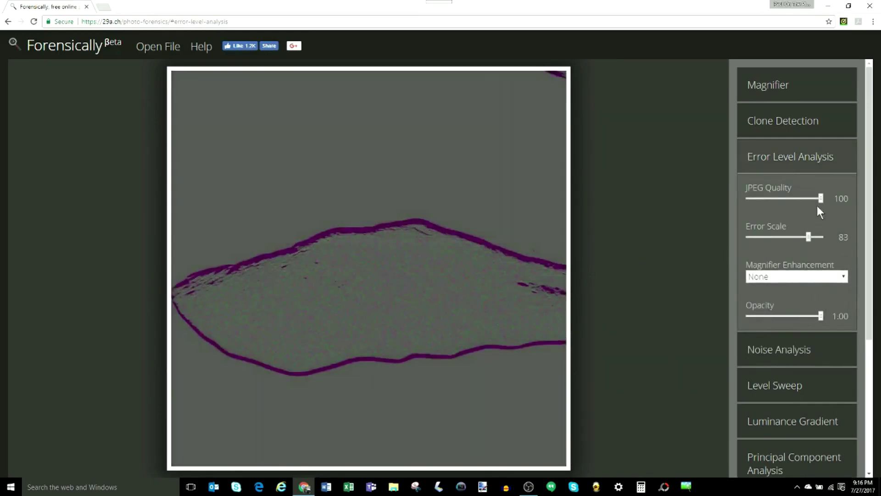
drag(821, 198, 806, 199)
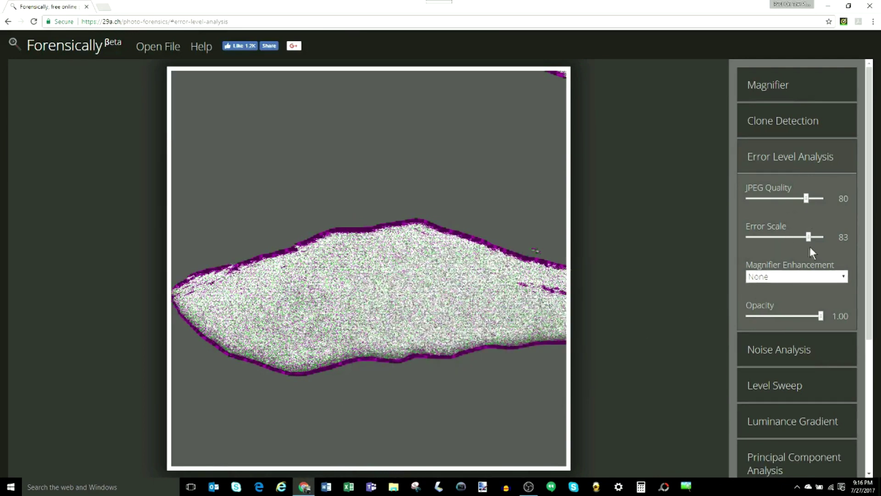
drag(809, 237, 821, 237)
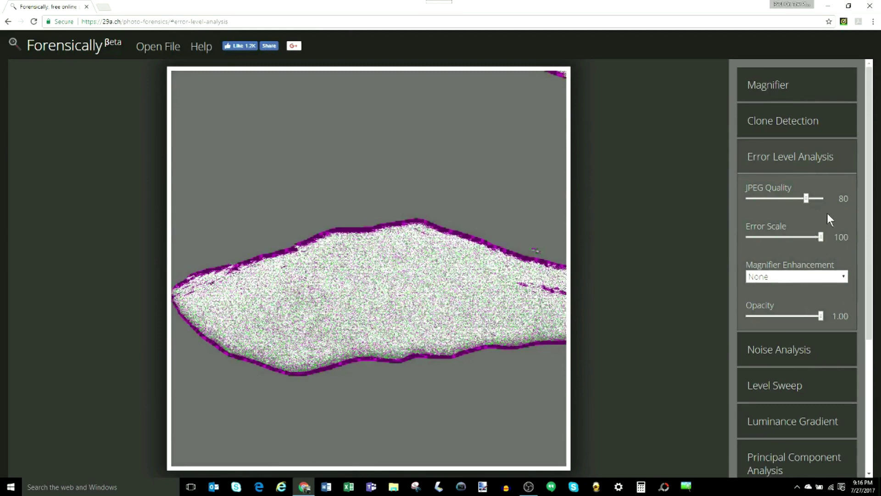
drag(807, 198, 772, 198)
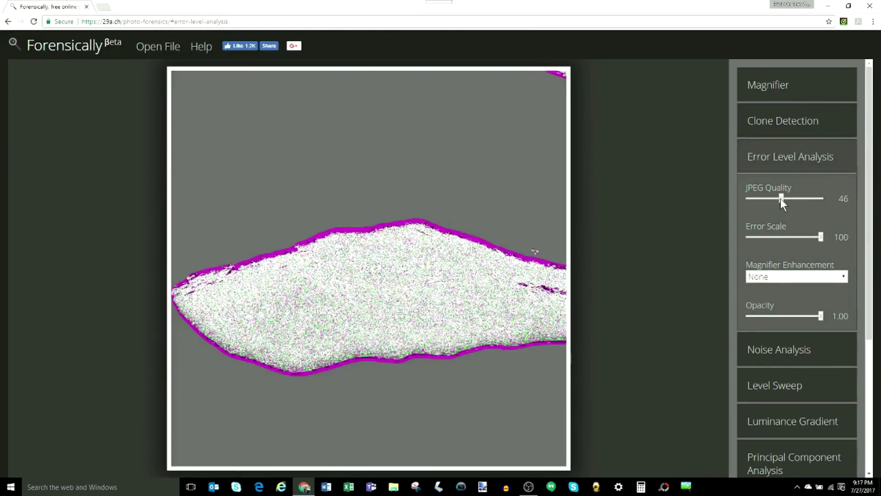
click(778, 90)
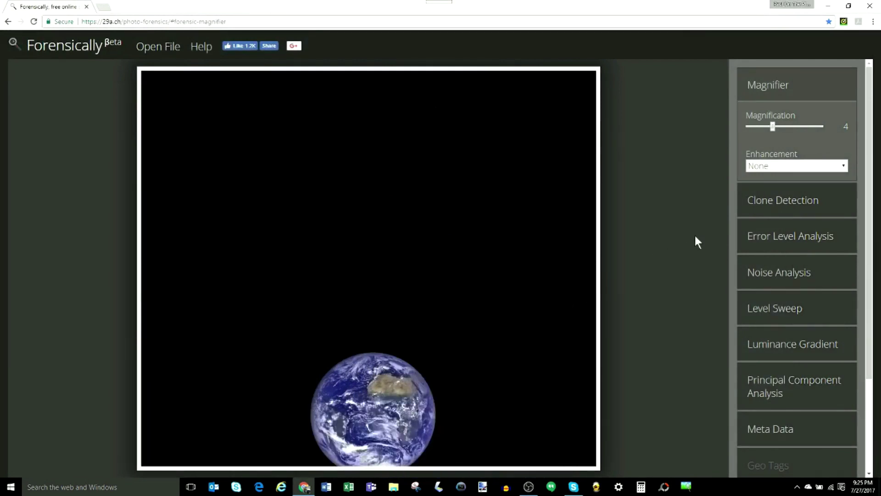
Step: Compare the Earth photo with its noise analysis by toggling the overlay opacity between 0 and 1
click(777, 274)
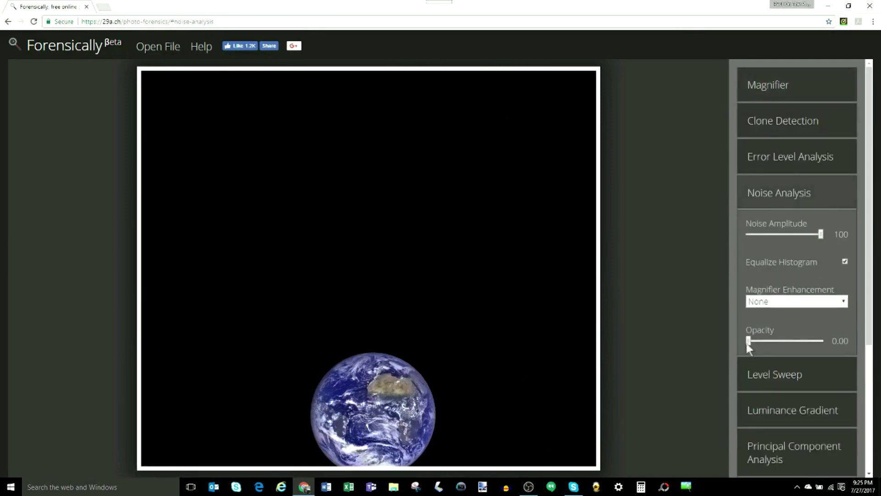
drag(748, 344, 828, 340)
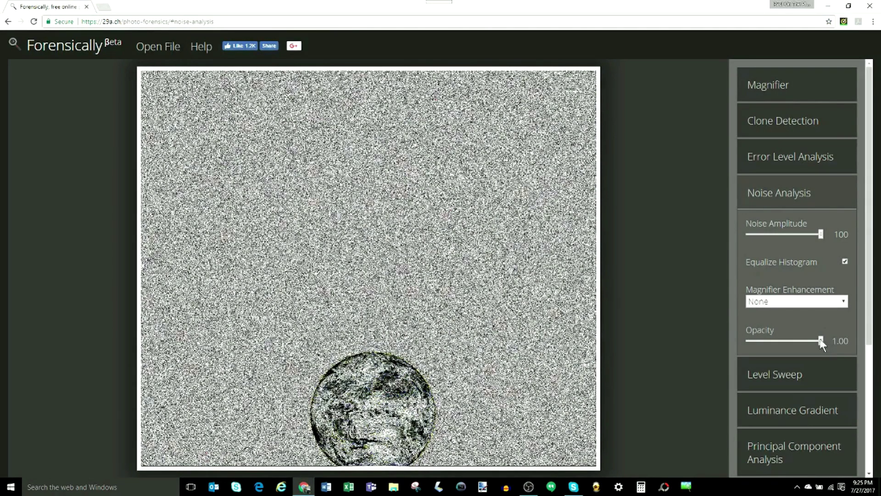
drag(741, 356, 749, 341)
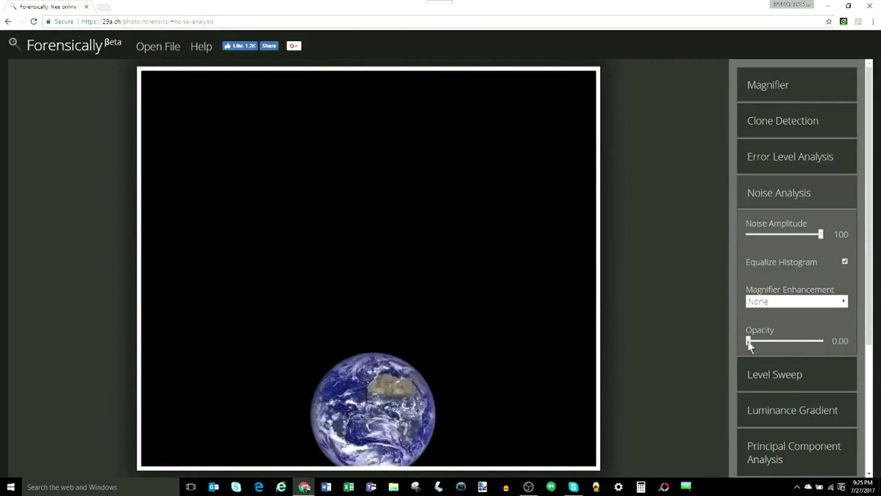
click(822, 341)
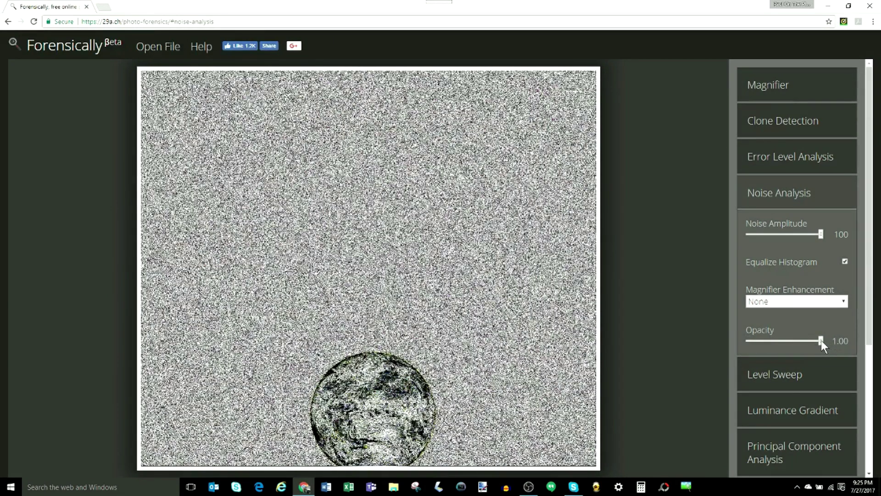
drag(822, 340, 722, 340)
Step: Show the Earth photo's error level analysis at opacity 1 with JPEG quality 91
click(771, 160)
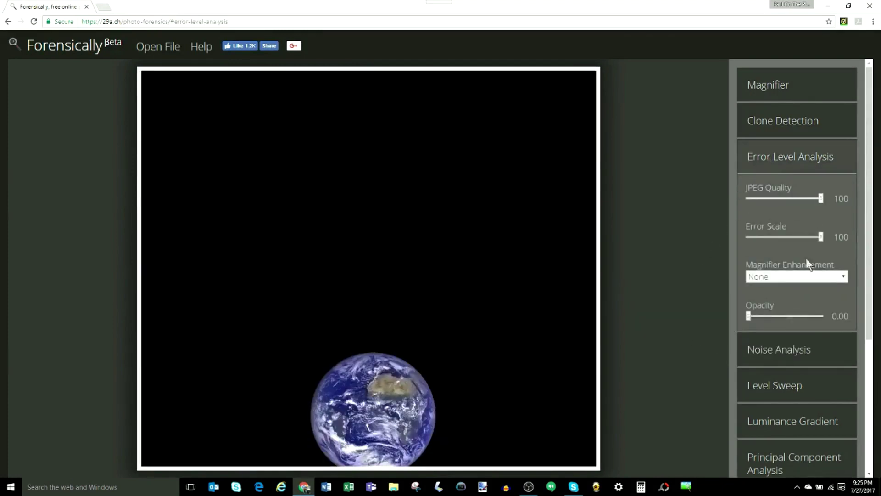
drag(748, 317, 816, 301)
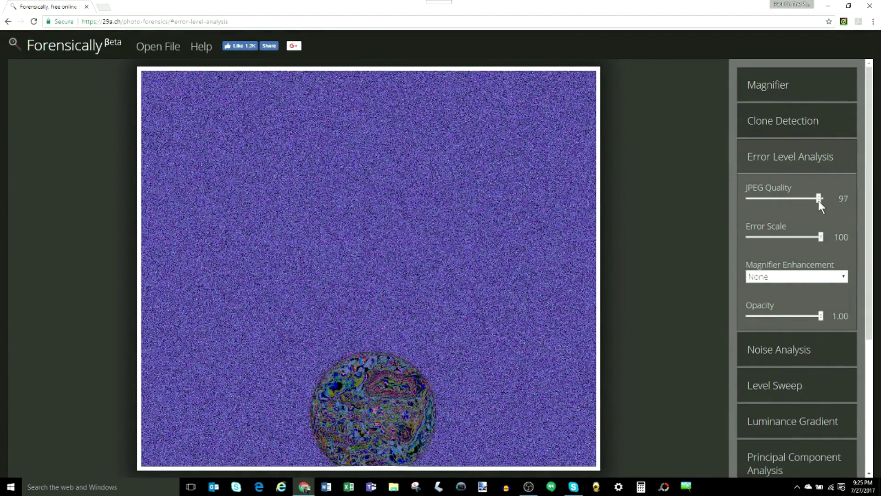
drag(819, 200, 801, 199)
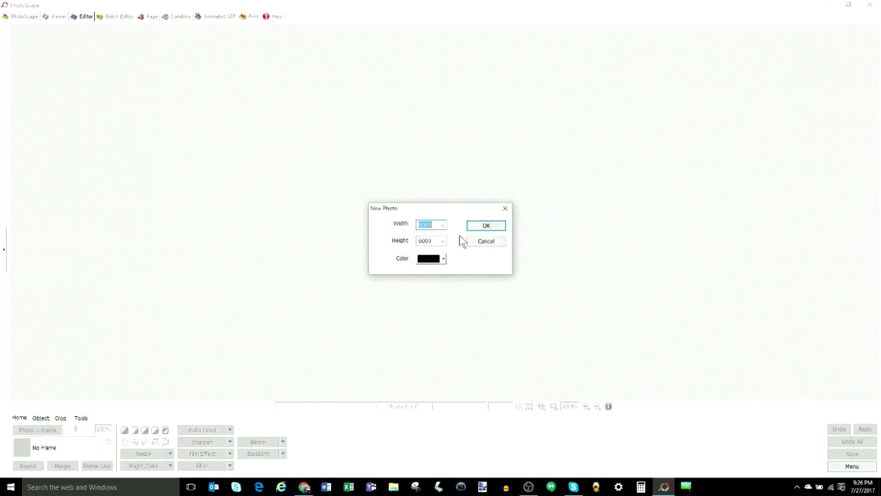
Step: Create a new black 6000 × 6000 photo in the PhotoScape Editor
click(486, 226)
click(404, 263)
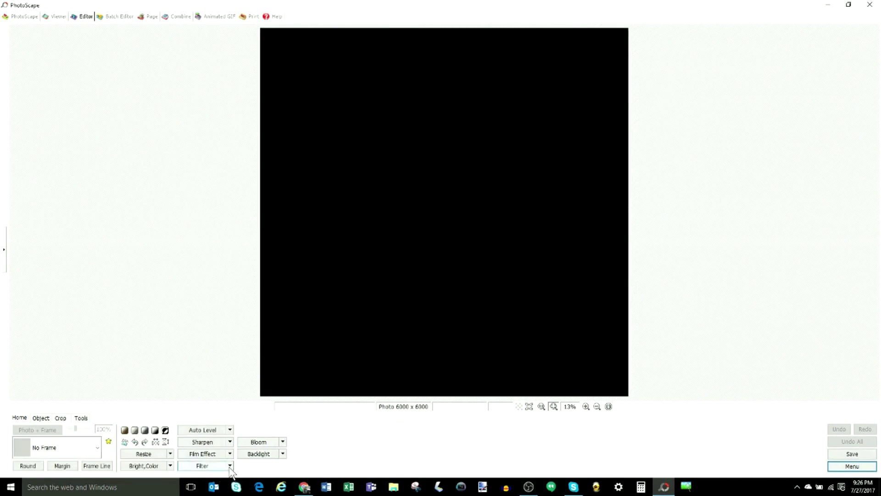
click(230, 453)
click(230, 466)
Step: Apply the Noise filter to the black photo at the maximum level of 255
click(230, 466)
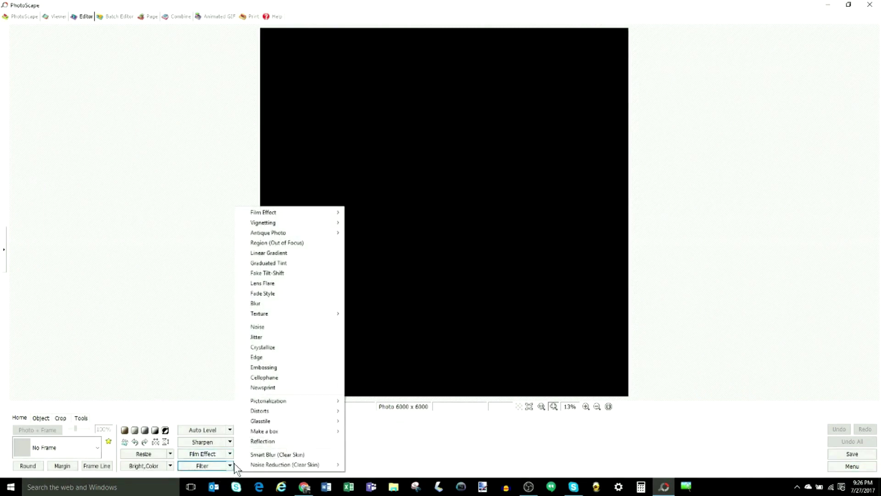
click(287, 336)
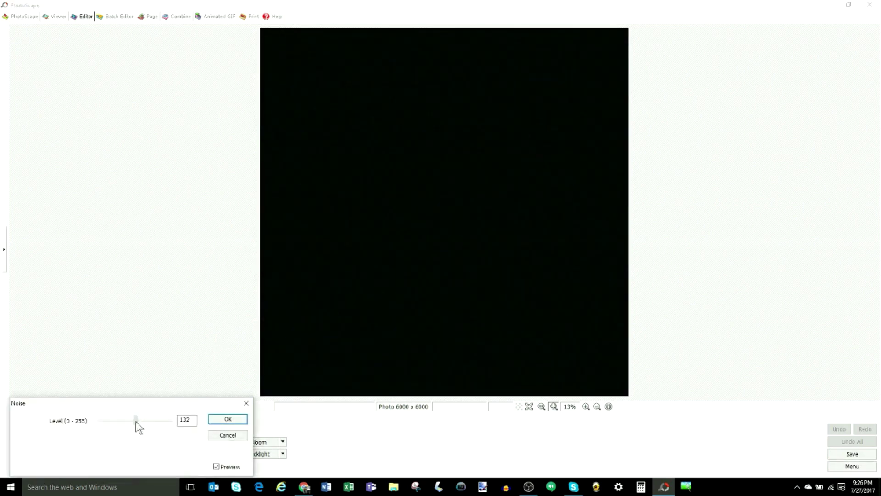
drag(136, 421, 170, 421)
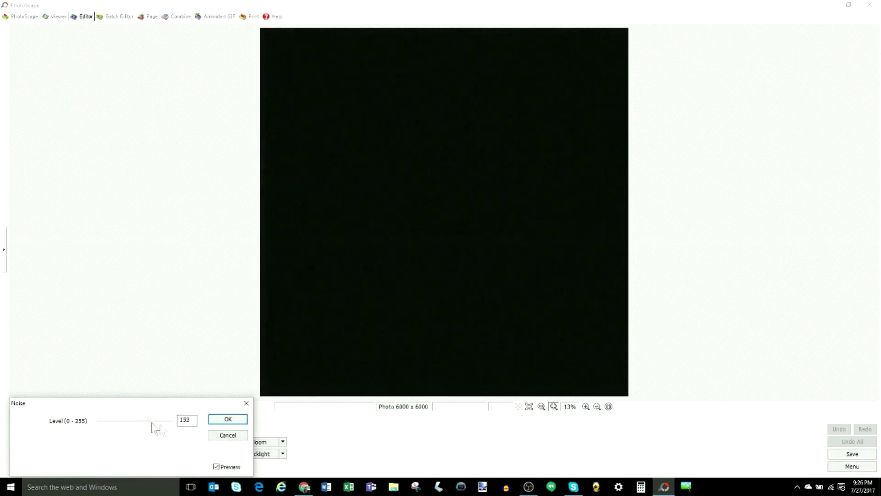
drag(153, 427, 172, 420)
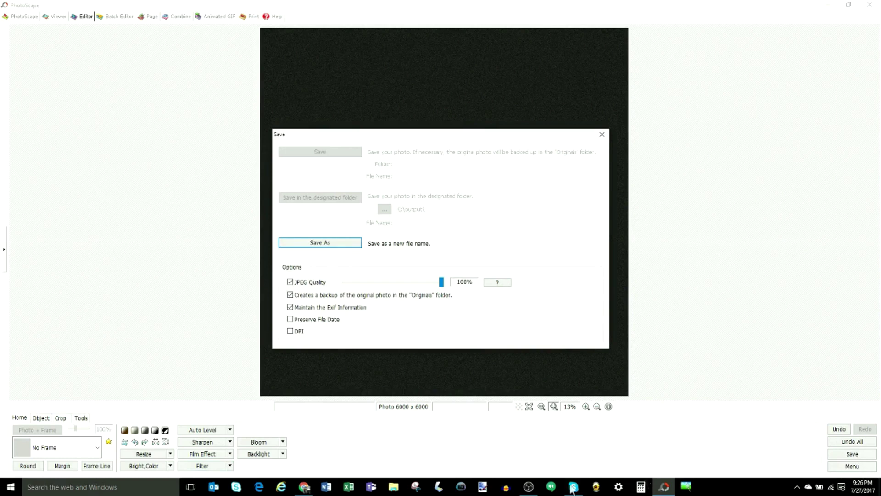
Step: Set the Earth image's error level opacity to 0, then widen the moon comparison's level sweep to 39
click(304, 487)
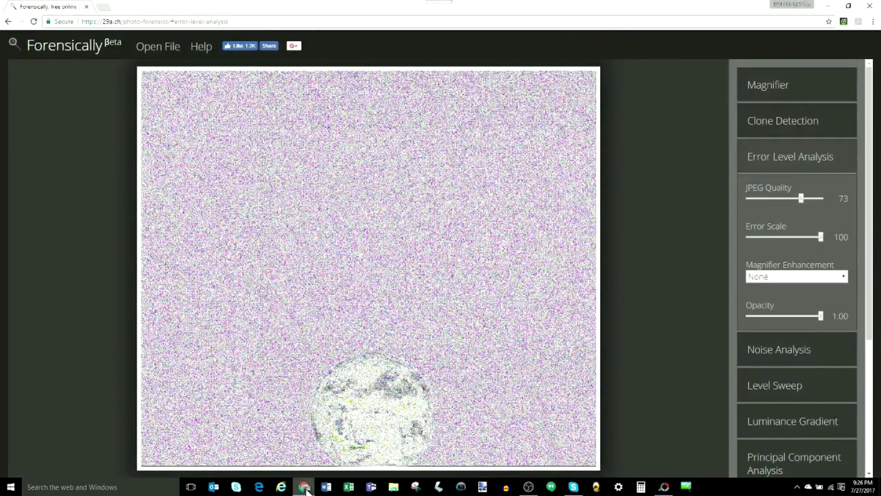
drag(821, 316, 712, 324)
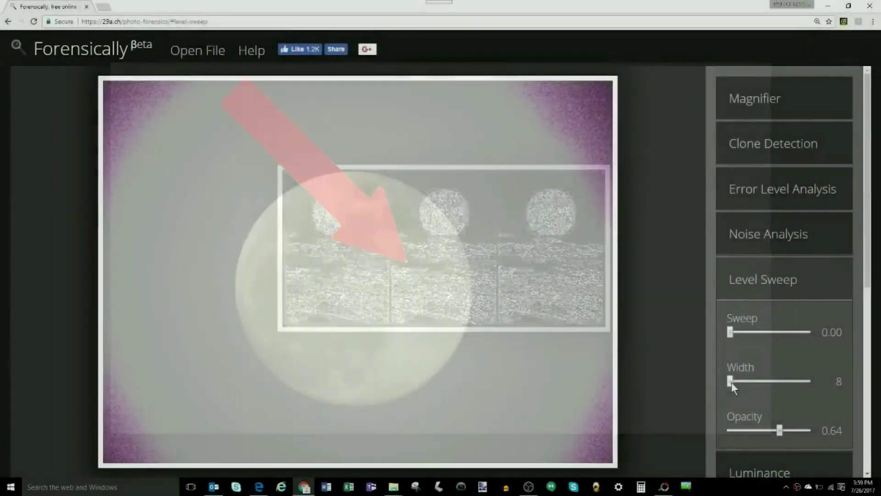
drag(732, 382, 757, 381)
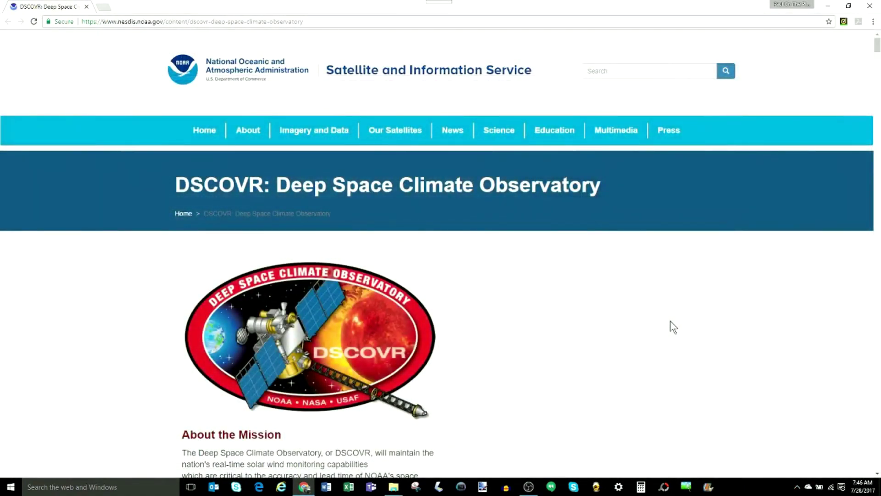
Step: Scroll down the DSCOVR page to the Lagrange point L1 orbit diagram and explanation
scroll(671, 321, down, 3)
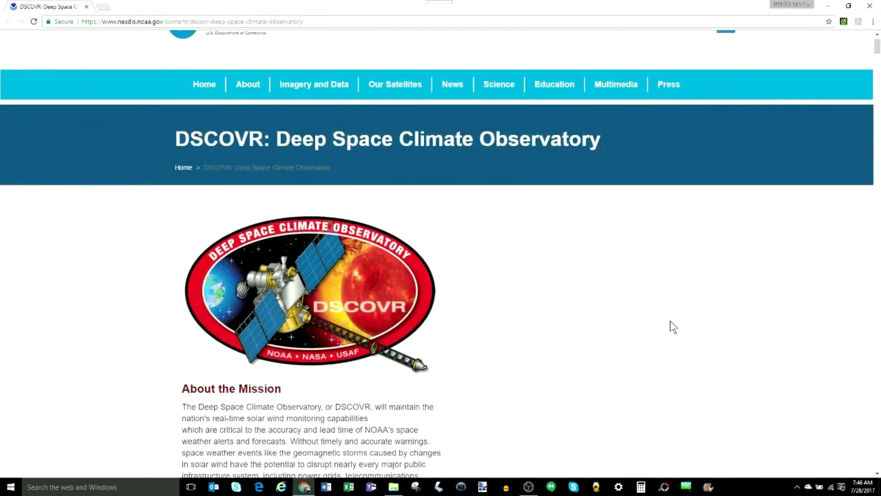
scroll(670, 320, down, 5)
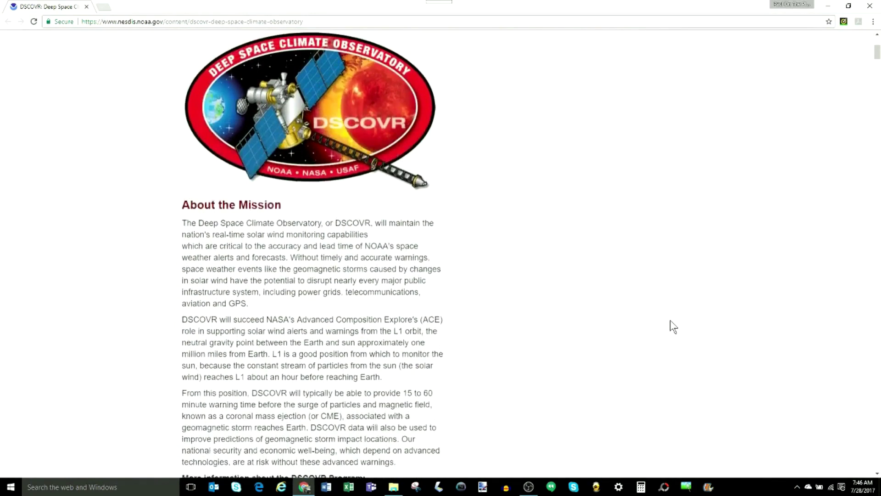
scroll(670, 320, down, 2)
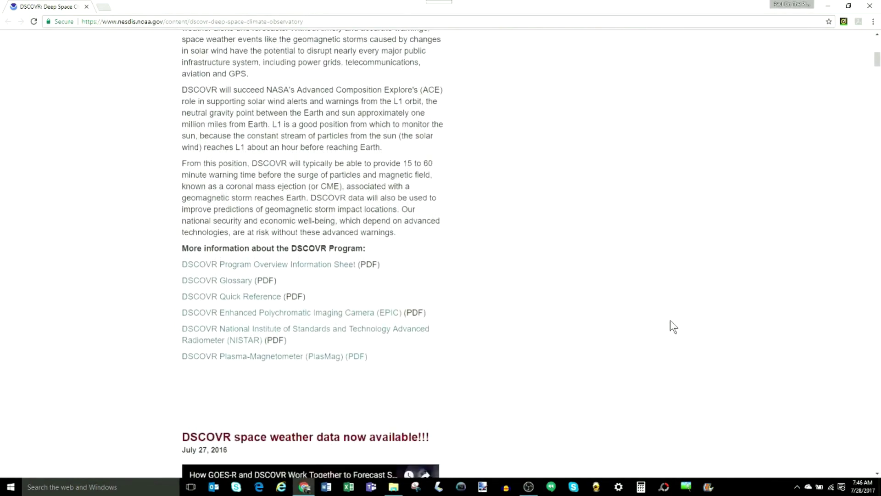
scroll(670, 320, down, 3)
scroll(670, 321, down, 5)
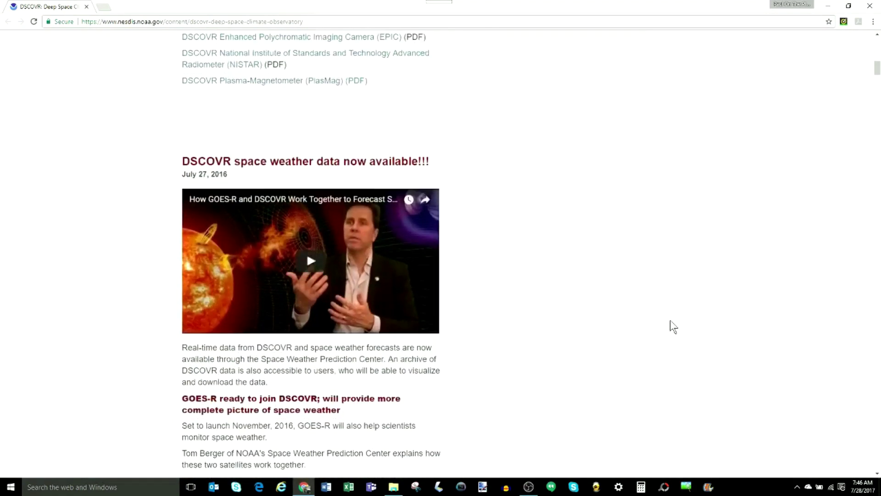
scroll(670, 321, down, 3)
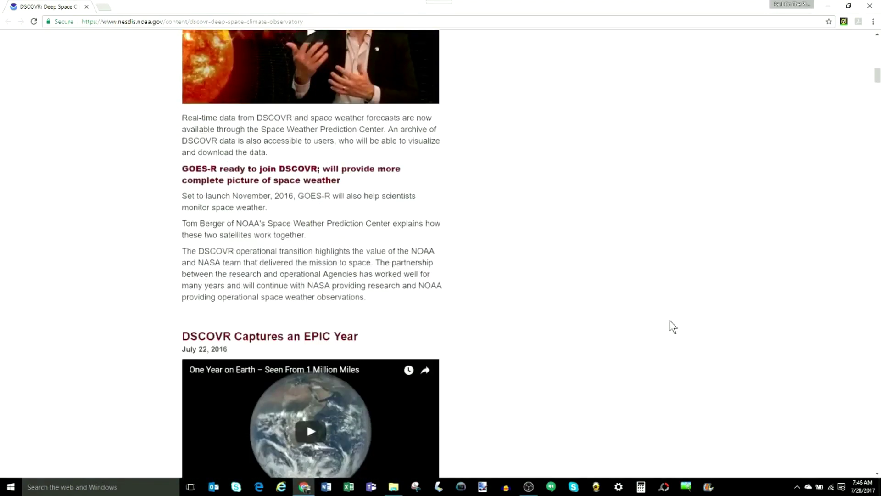
scroll(670, 320, down, 2)
scroll(670, 321, down, 2)
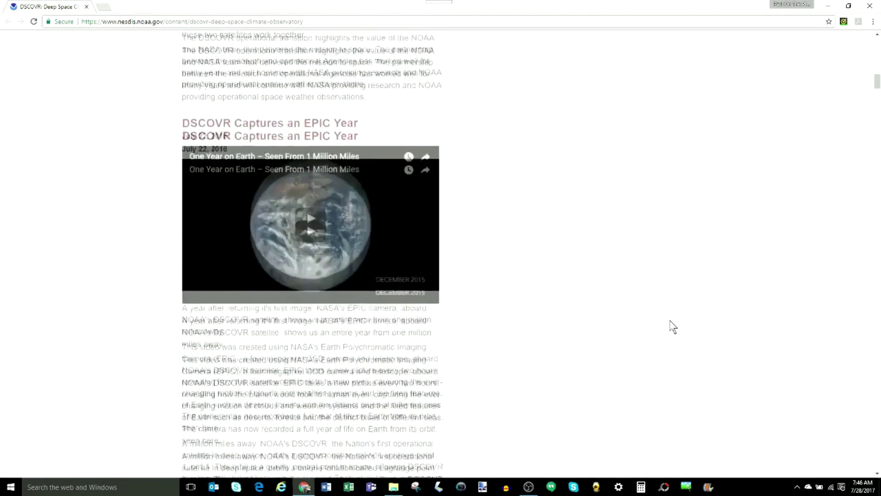
scroll(670, 321, down, 2)
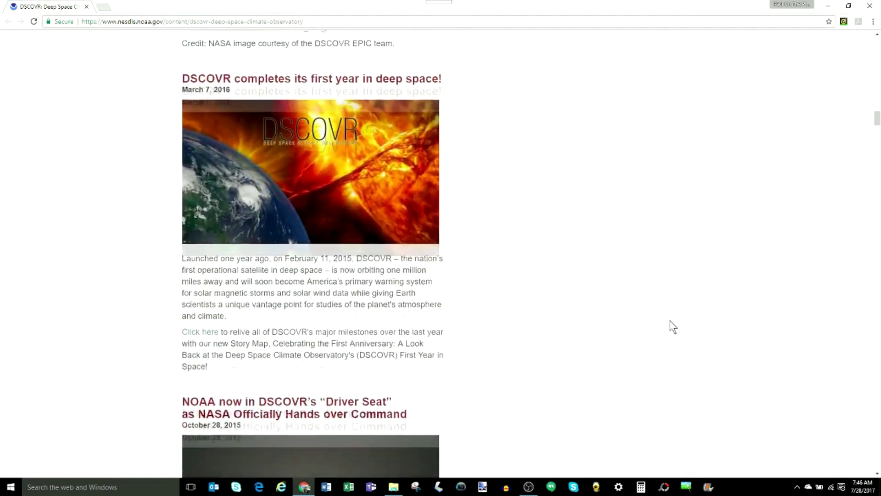
scroll(673, 325, down, 5)
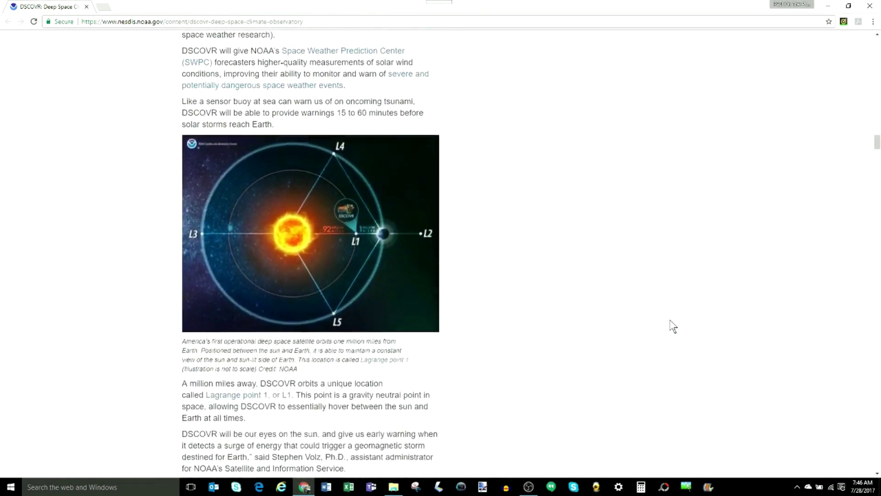
scroll(673, 326, down, 6)
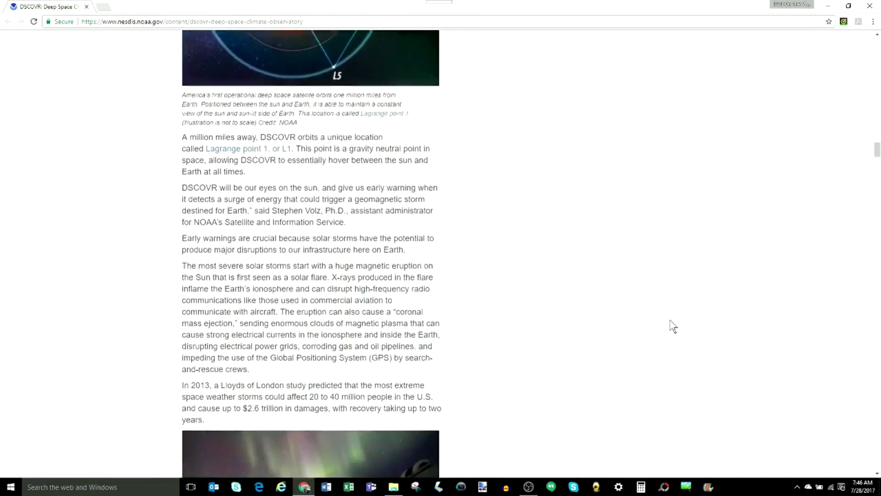